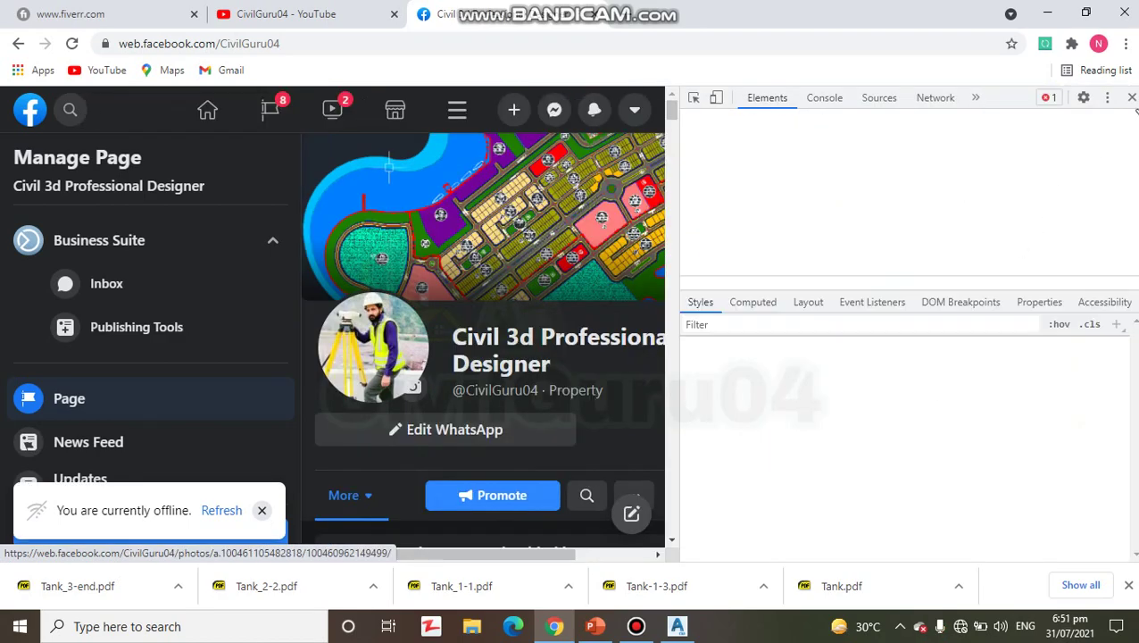
# Close the DevTools pane on the Facebook page, then switch to the CivilGuru04 YouTube tab
pyautogui.click(1132, 97)
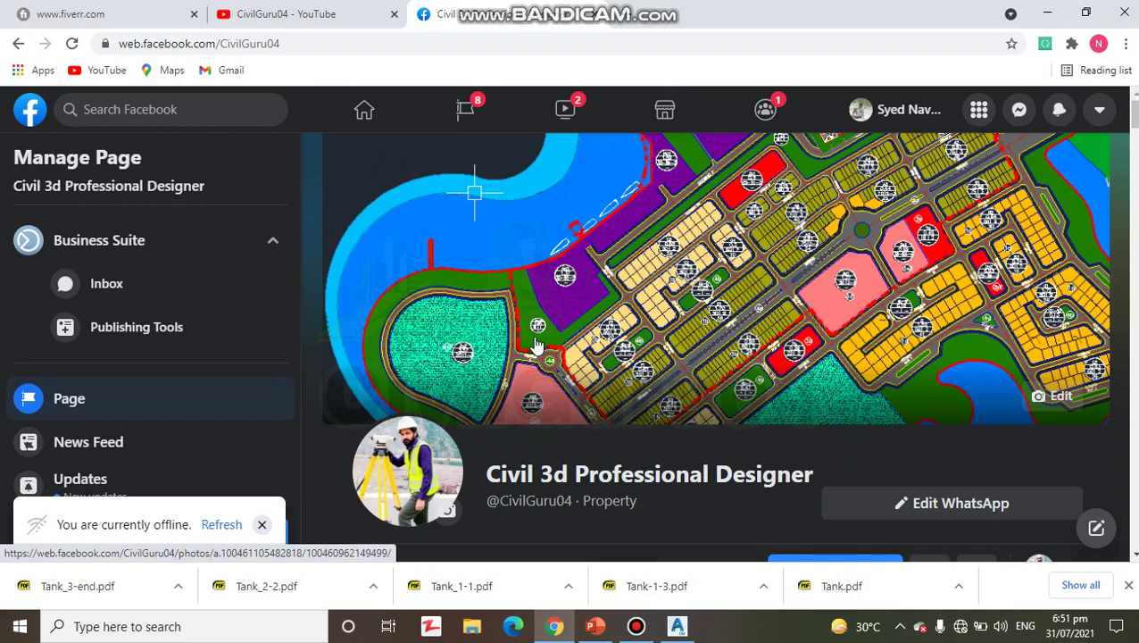
pyautogui.click(295, 14)
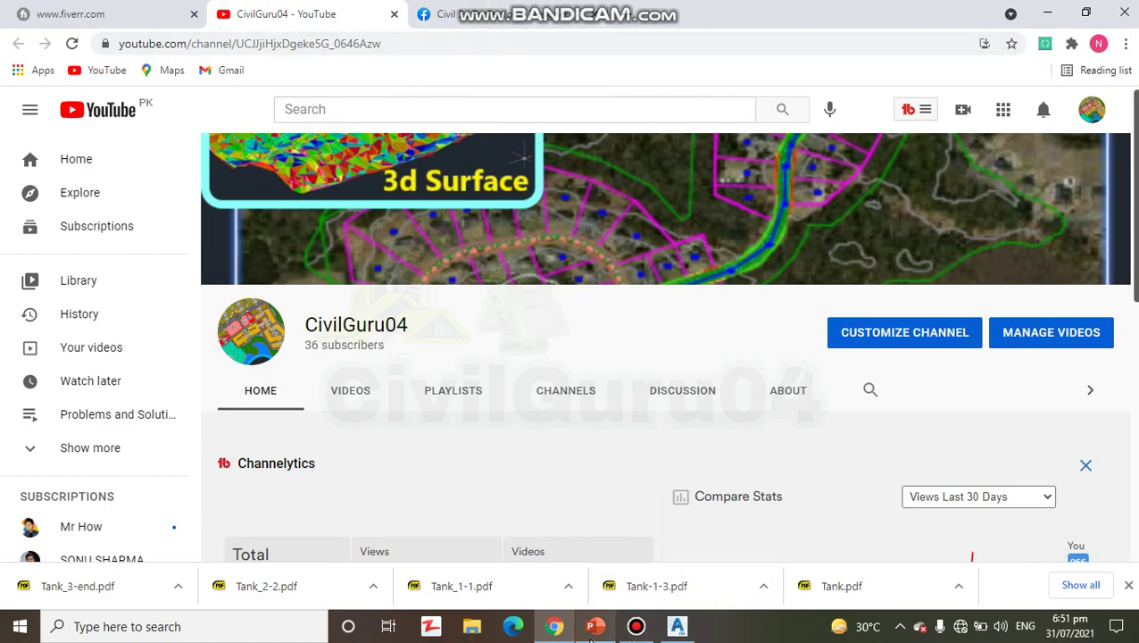
# Bring the PowerPoint ribbon lesson forward on slide 3, 'Use the Ribbon to launch the commands.'
pyautogui.moveTo(594, 630)
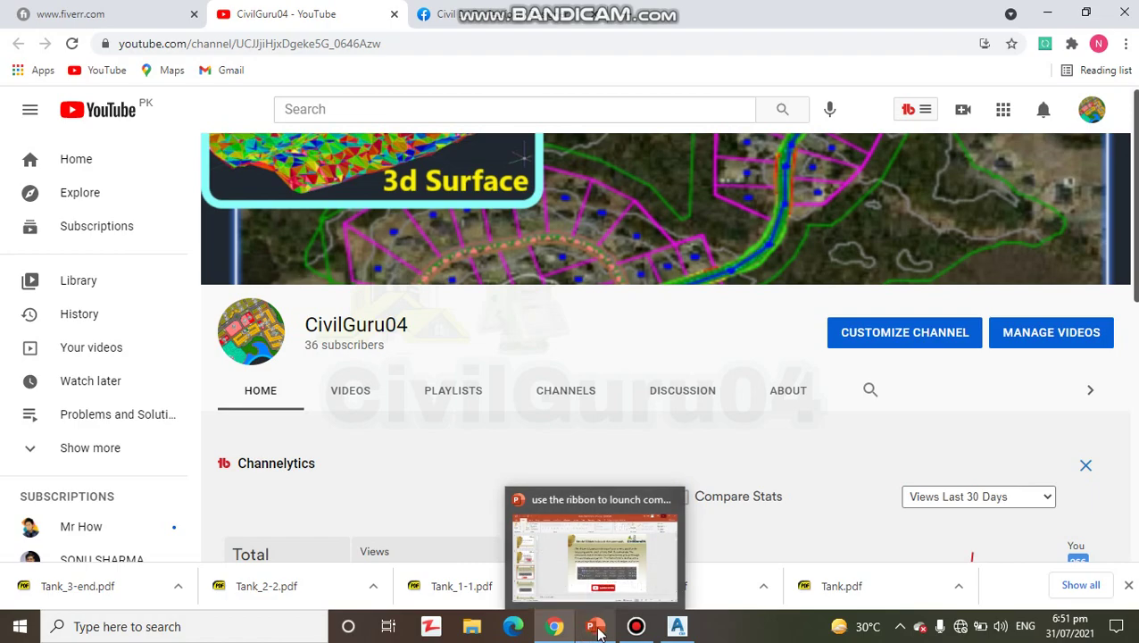
pyautogui.click(594, 553)
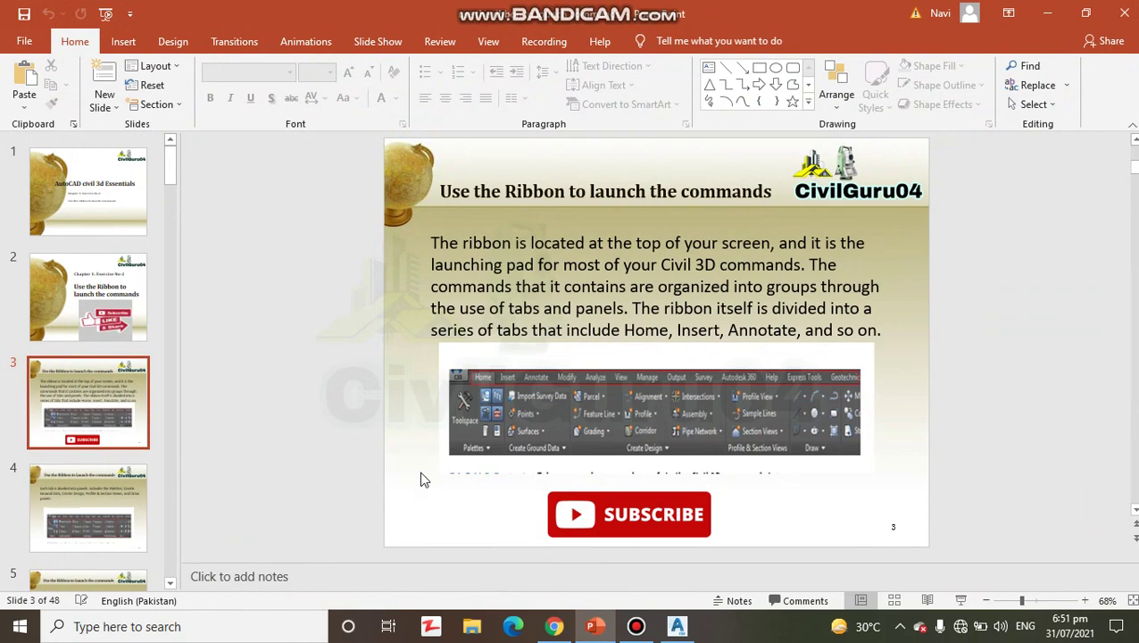
pyautogui.press('Home')
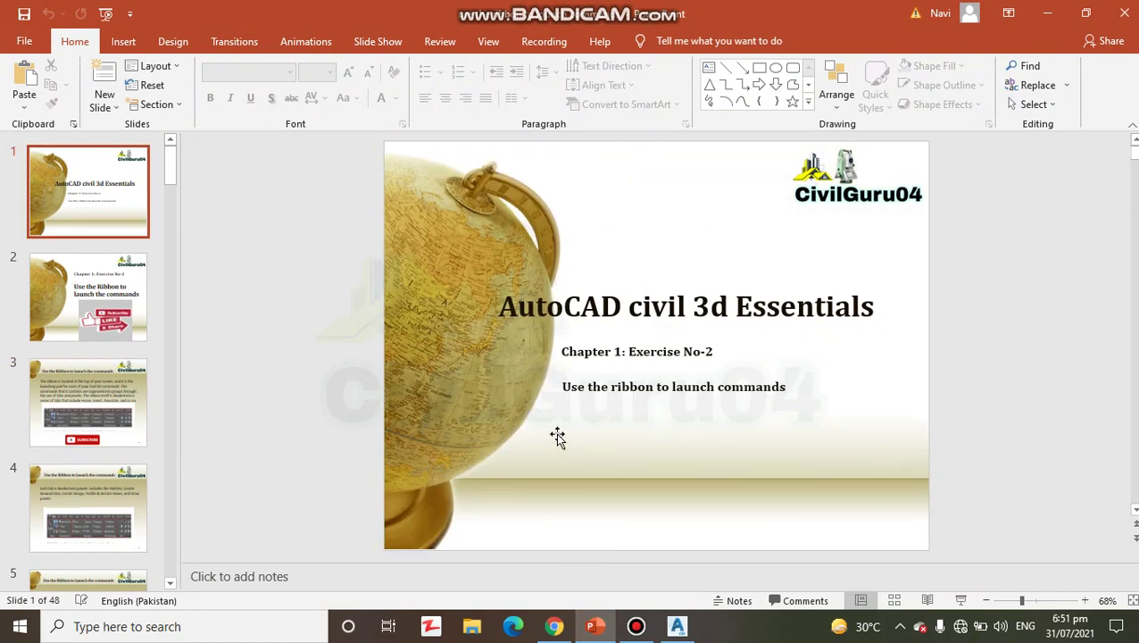
pyautogui.press('pagedown')
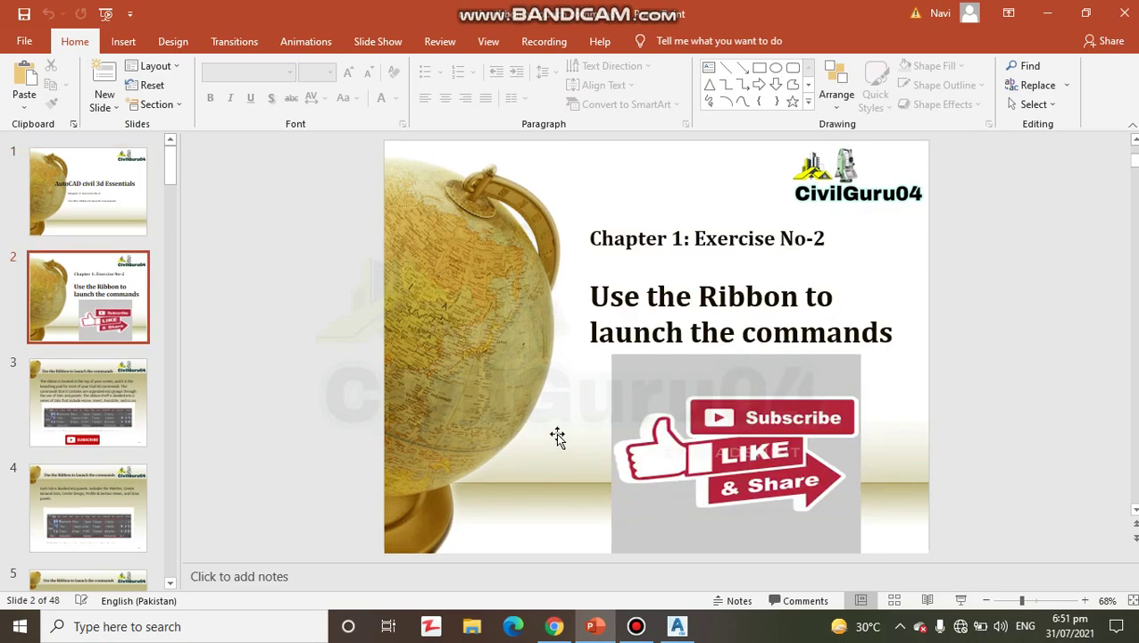
pyautogui.press('pagedown')
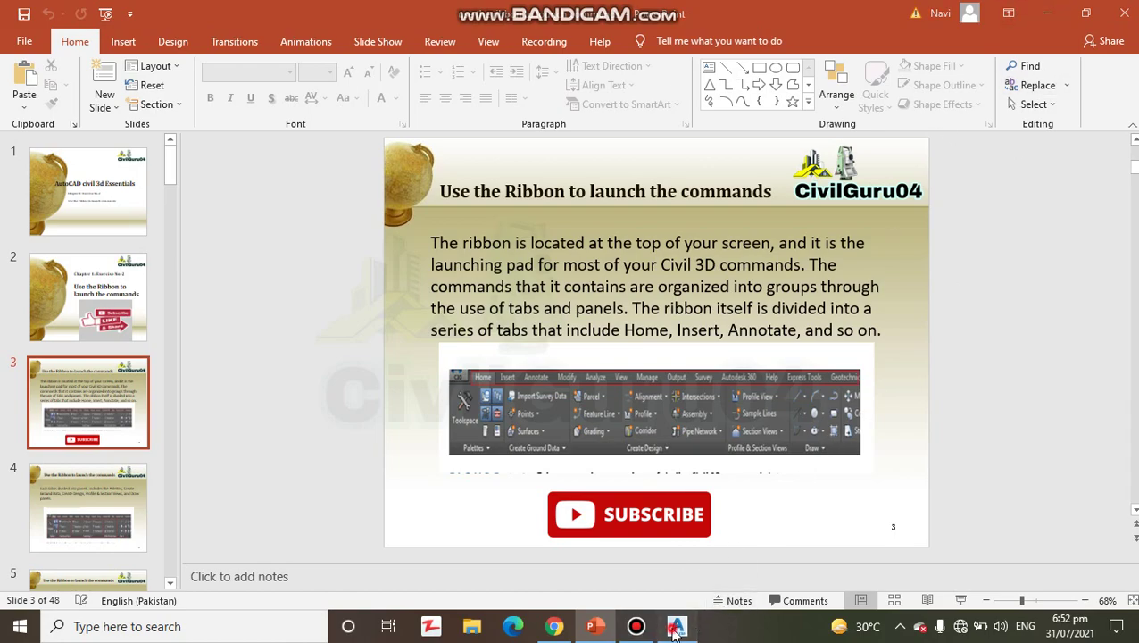
pyautogui.click(677, 625)
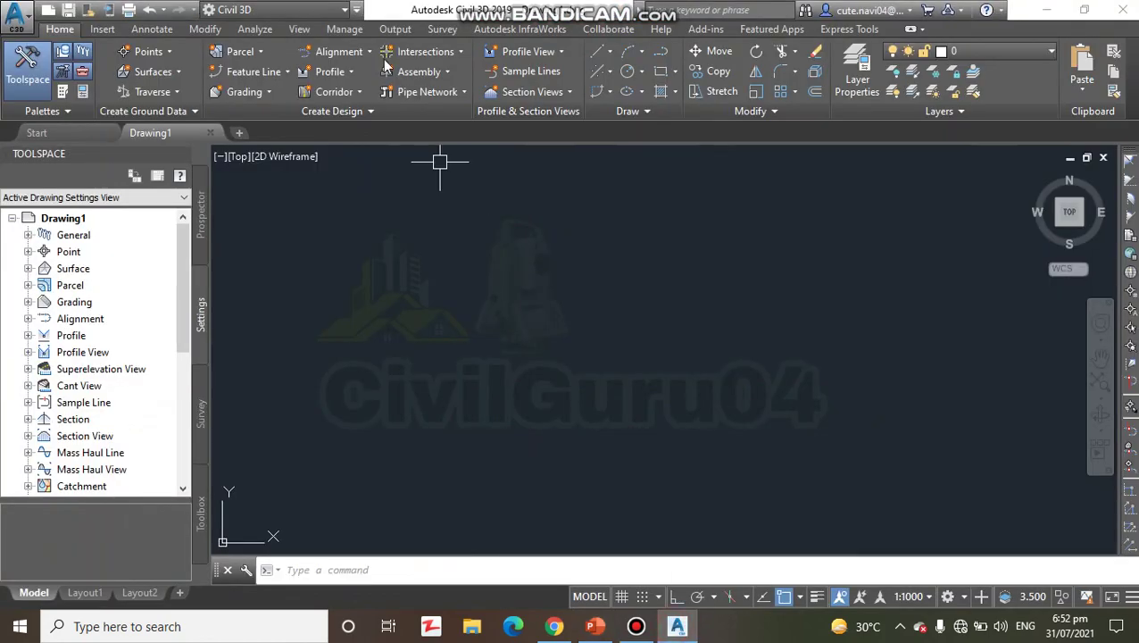
# Browse the Insert, Annotate, Modify, Analyze and View ribbon tabs, leaving View showing
pyautogui.click(103, 30)
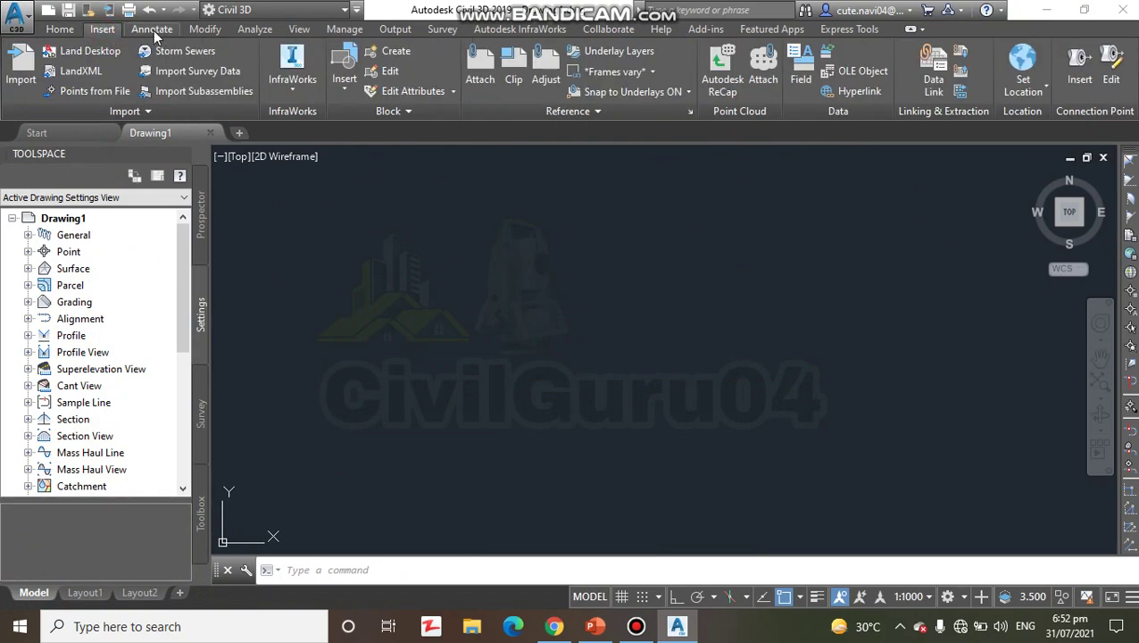
pyautogui.click(151, 29)
pyautogui.click(205, 29)
pyautogui.click(268, 29)
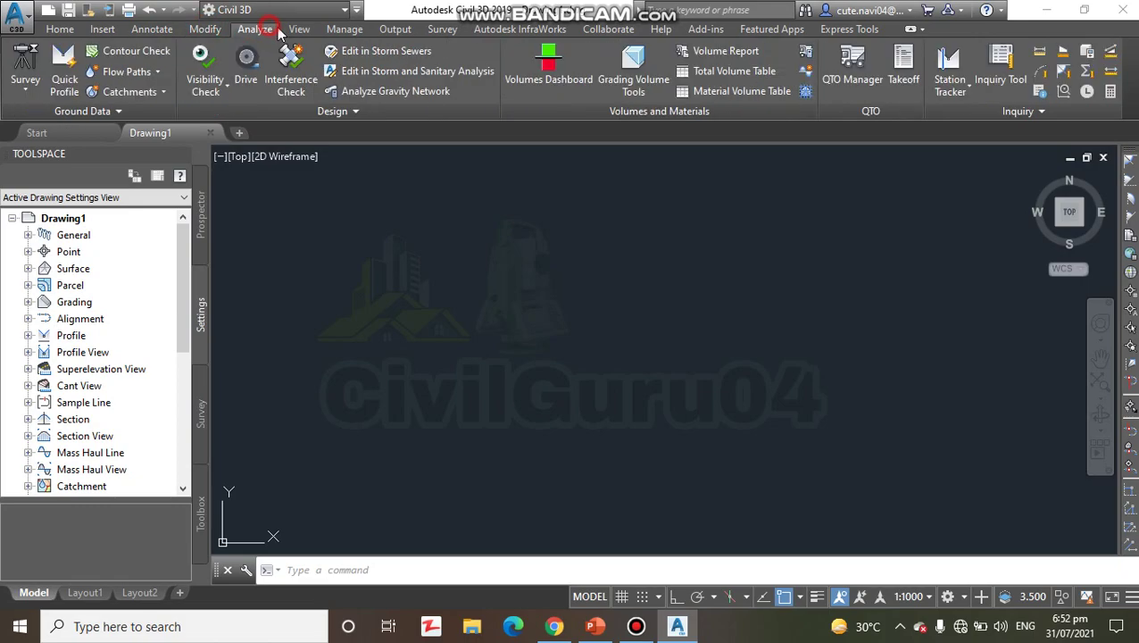
pyautogui.click(299, 29)
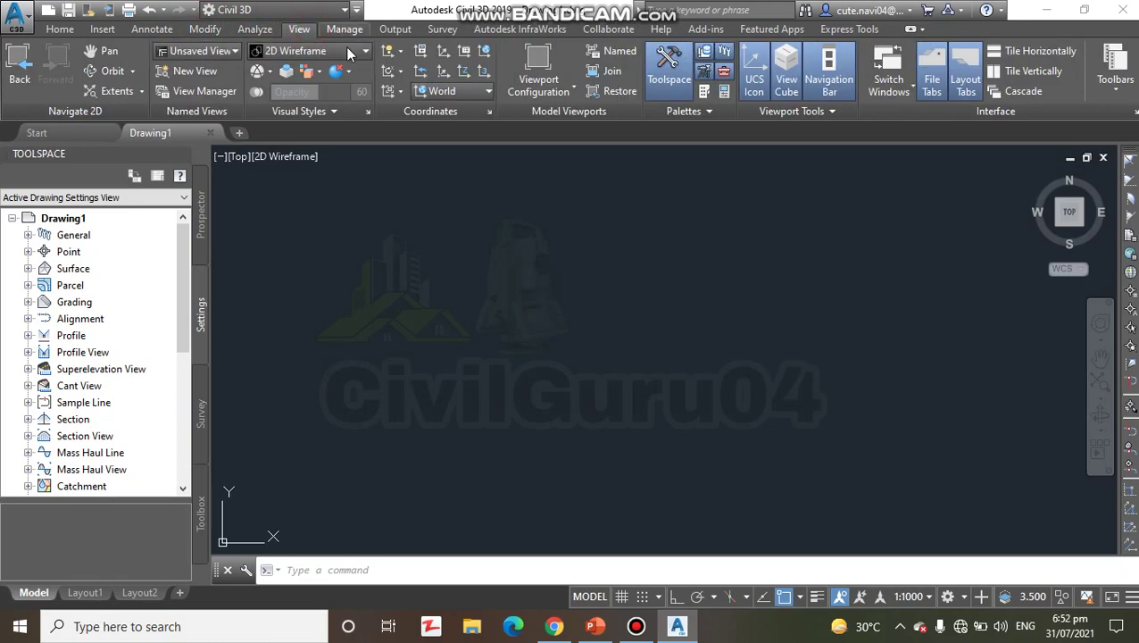
pyautogui.click(636, 626)
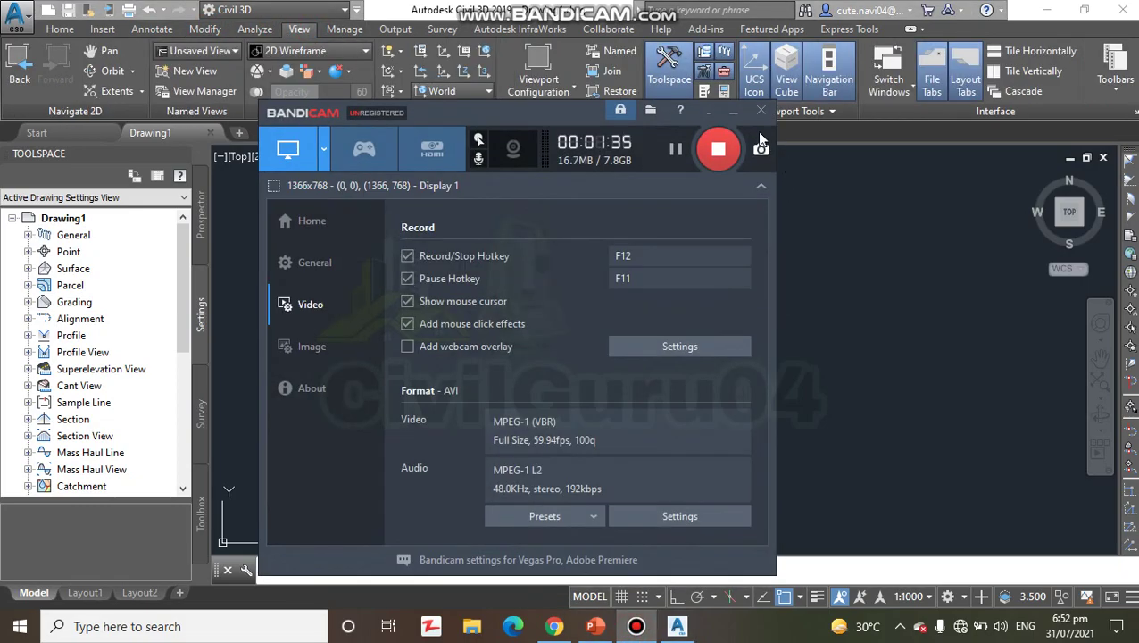
pyautogui.click(733, 110)
# Back in PowerPoint, advance to slide 4 on tabs divided into panels
pyautogui.click(594, 625)
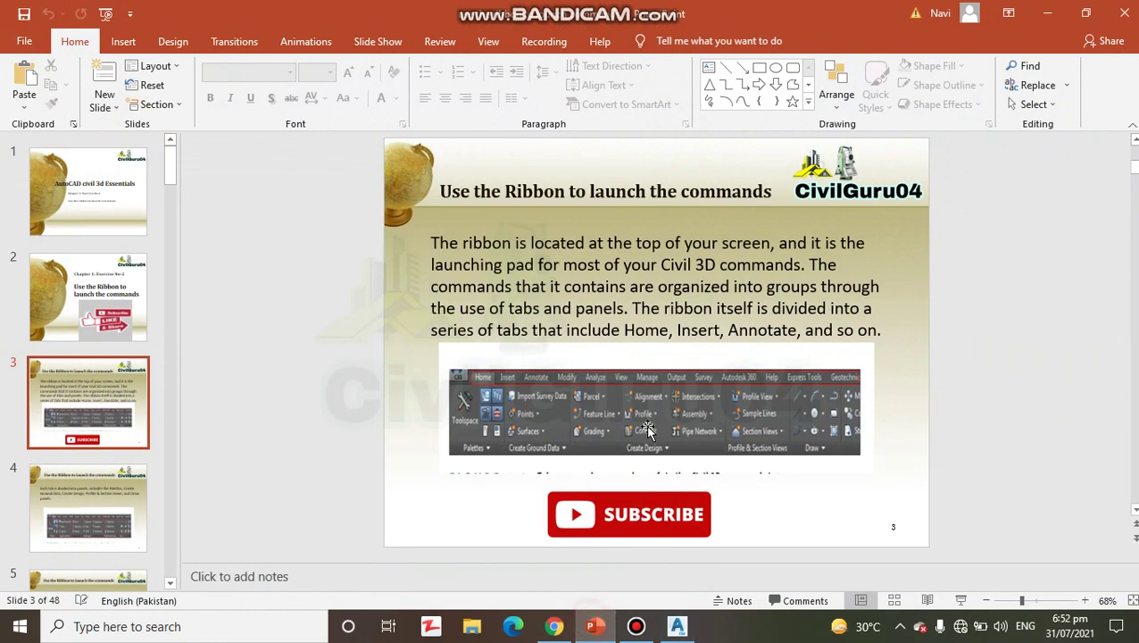
pyautogui.scroll(-2, 676, 432)
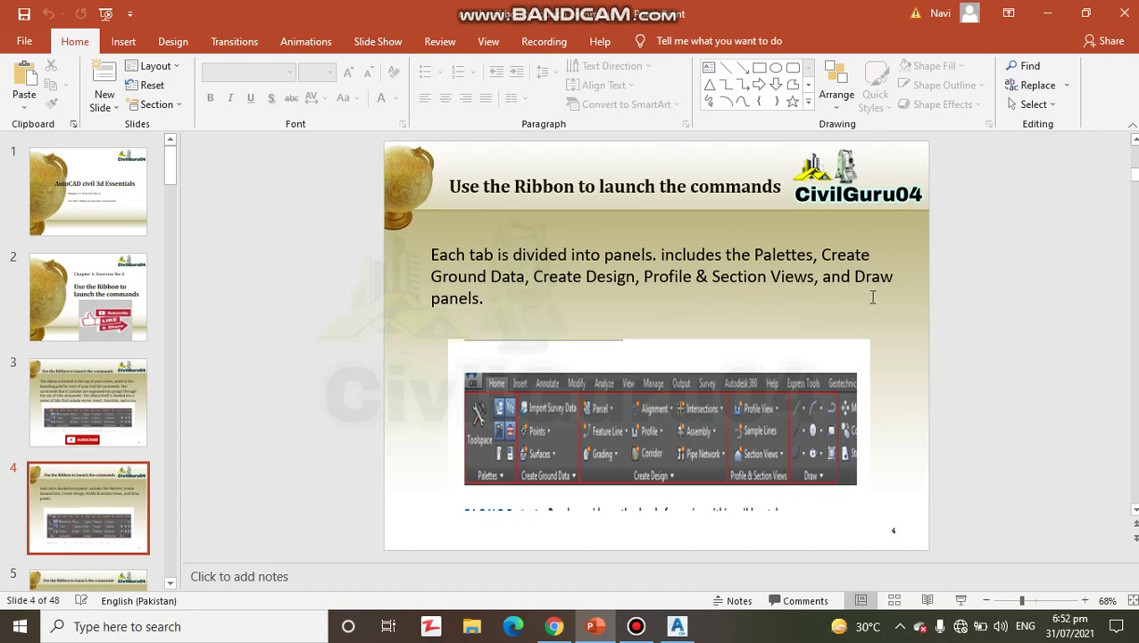
# Show the Home tab panels, like Create Ground Data and Draw, then return to slide 4
pyautogui.click(677, 625)
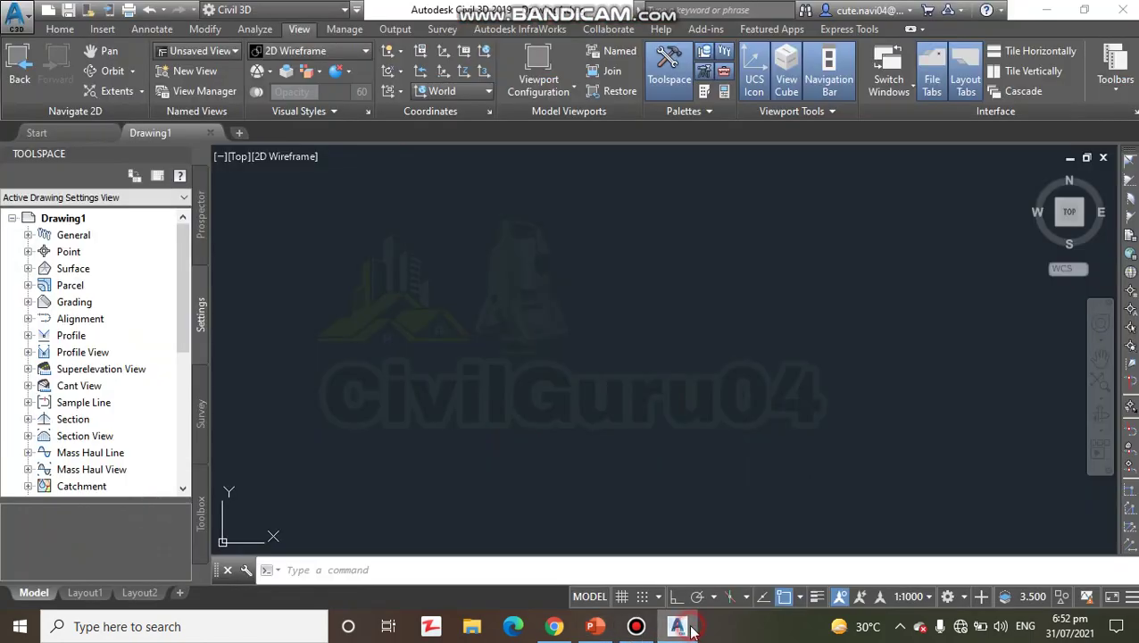
pyautogui.click(57, 28)
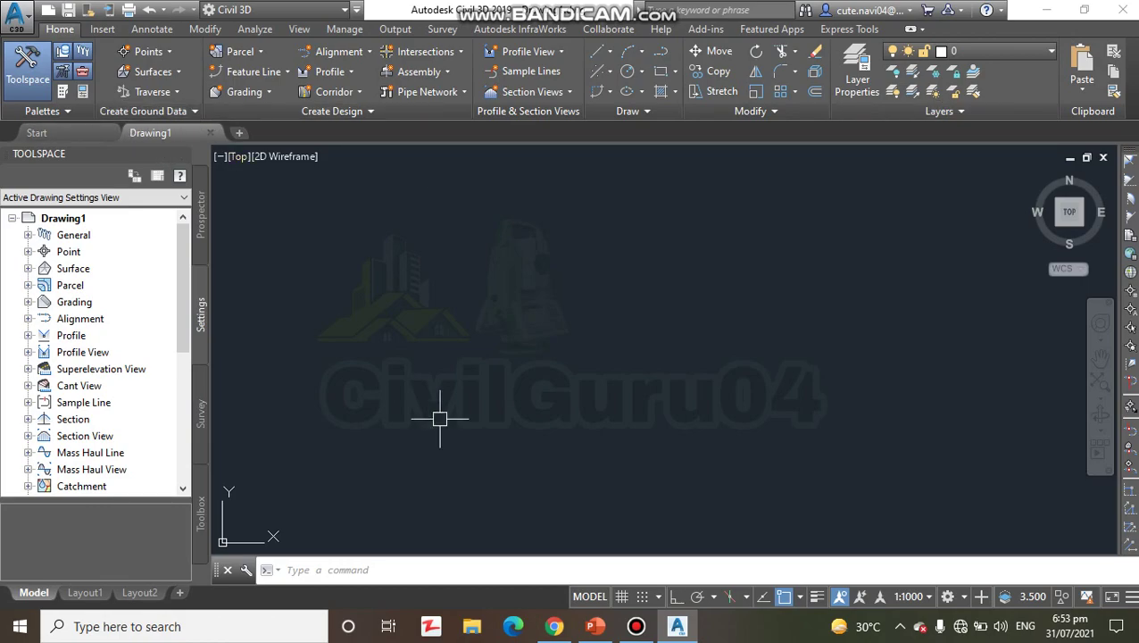
pyautogui.click(596, 626)
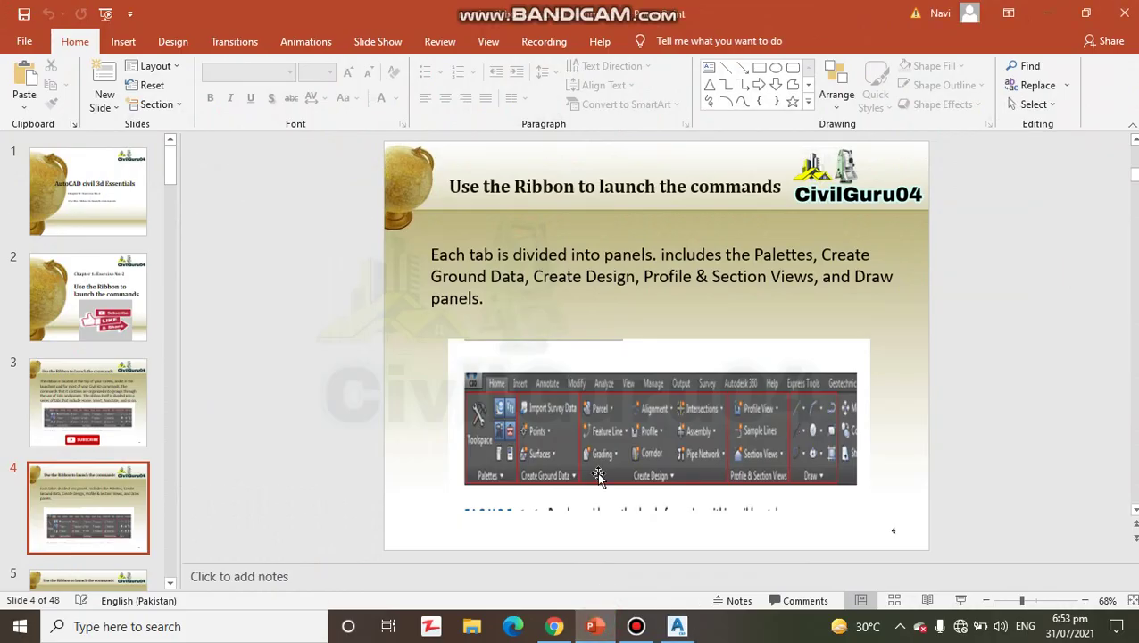
# Advance to slide 5 on expanding panels, then bring Civil 3D's Drawing1 forward
pyautogui.scroll(-2, 597, 473)
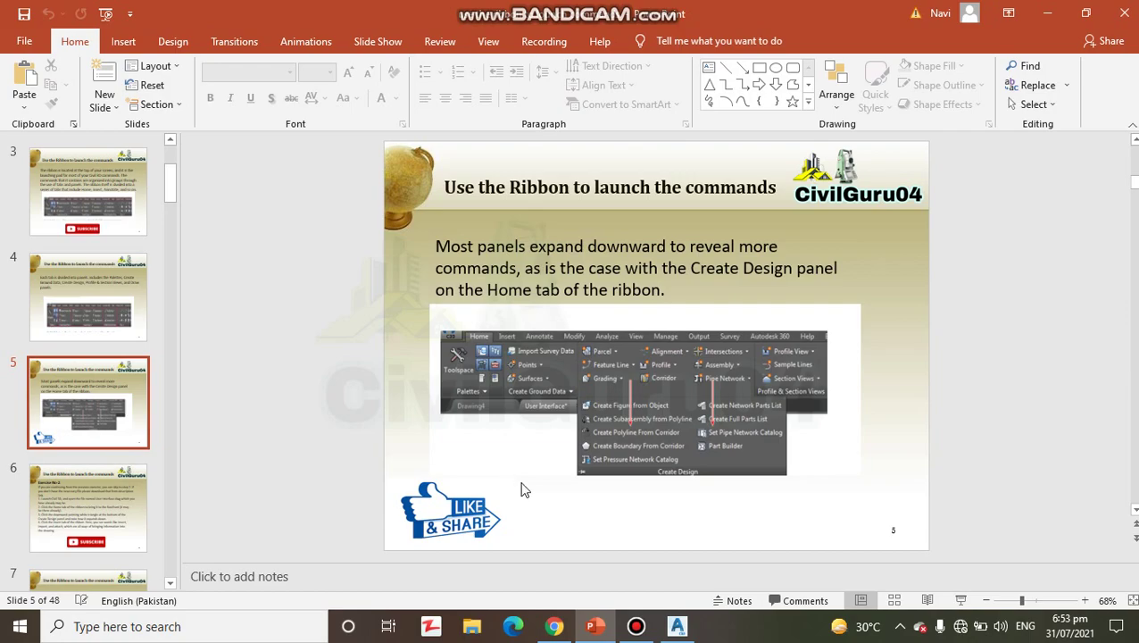
pyautogui.click(678, 626)
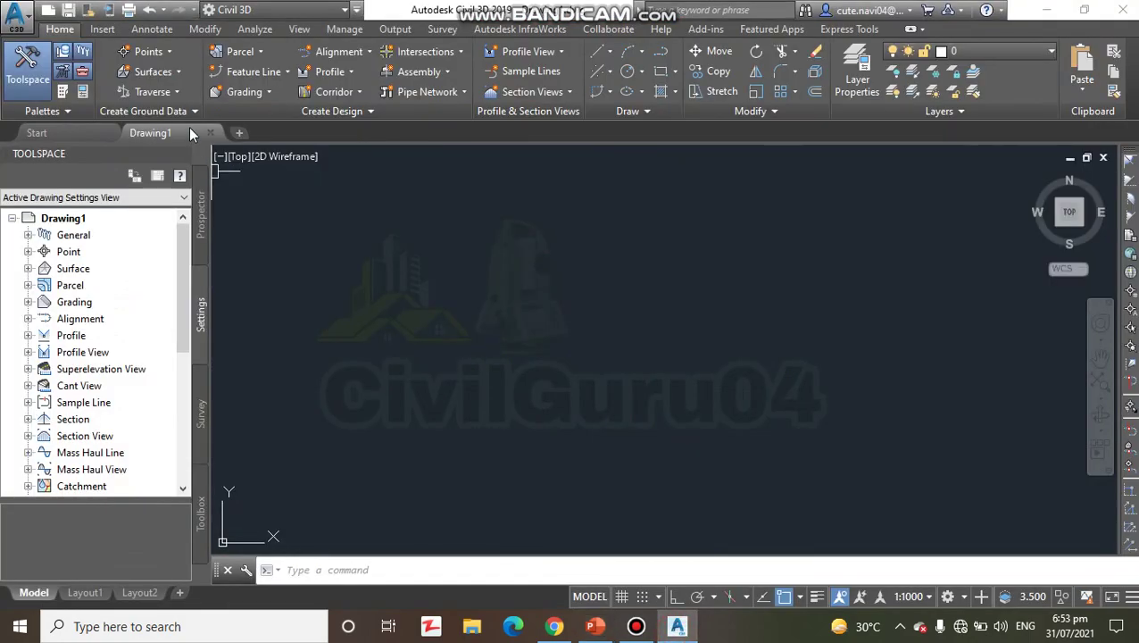
# Expand the Create Design panel to show its extra commands, then return to slide 5
pyautogui.click(364, 113)
pyautogui.click(607, 591)
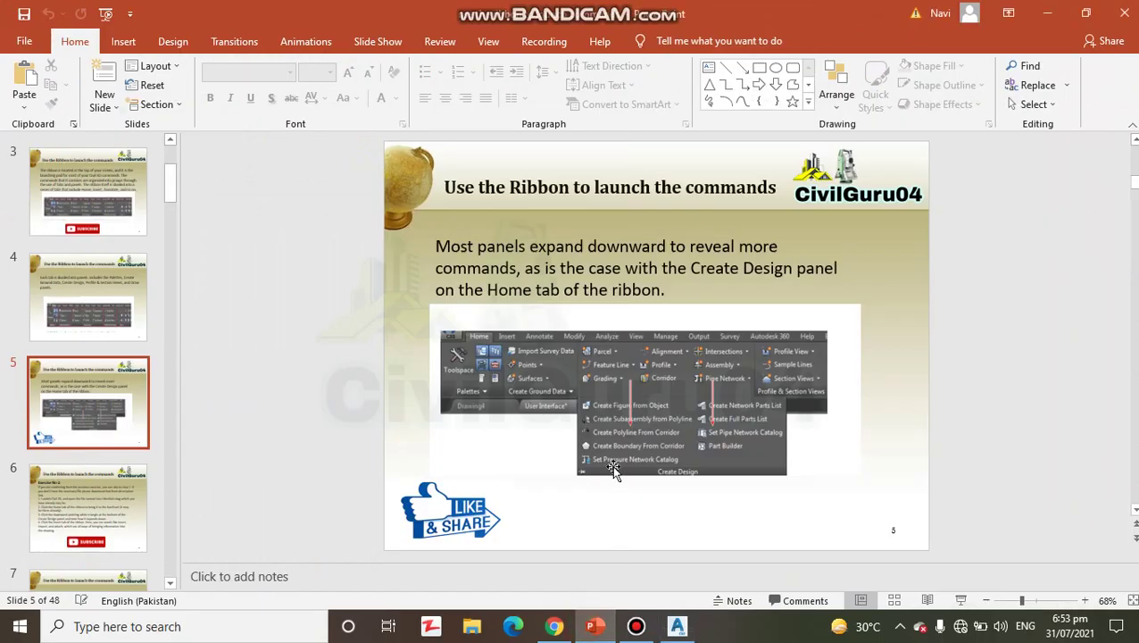
# Move to slide 6 with the Exercise No-2 steps, then bring Civil 3D's Drawing1 forward
pyautogui.scroll(-1, 606, 471)
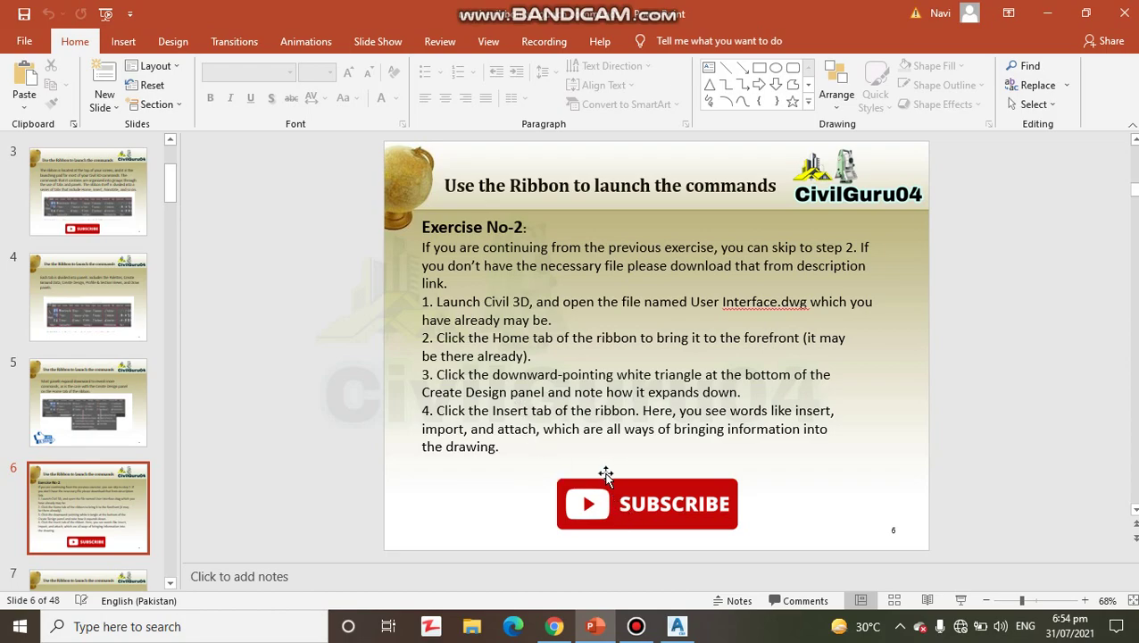
pyautogui.click(676, 625)
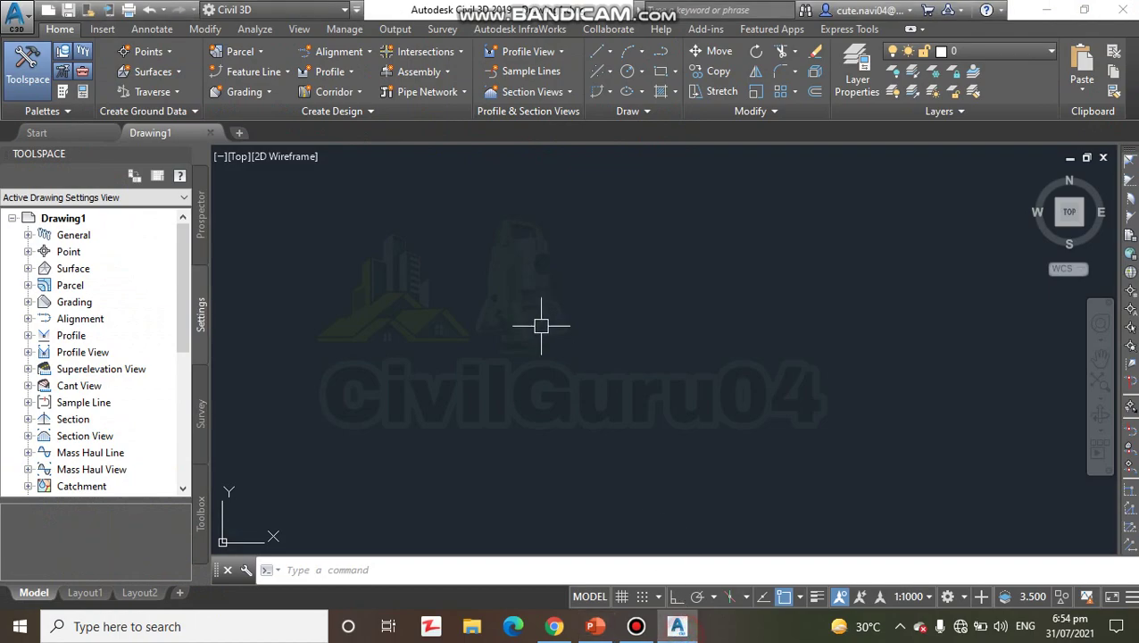
# Open User Interface.dwg from New Volume (E:) and close the earlier-version warning
pyautogui.click(20, 22)
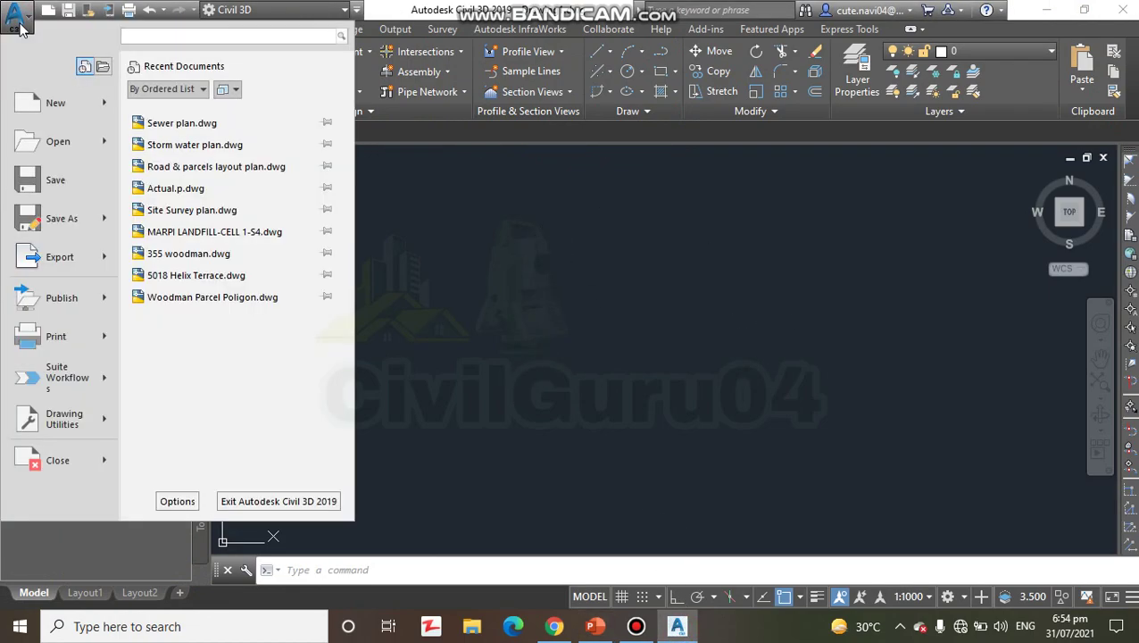
pyautogui.click(473, 233)
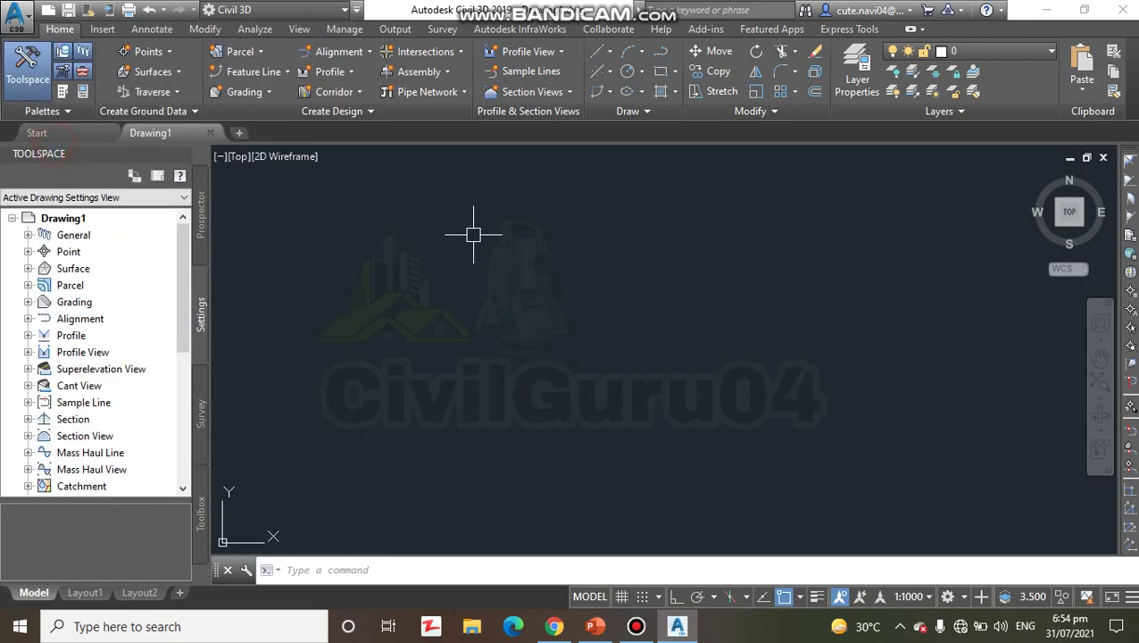
pyautogui.write('~')
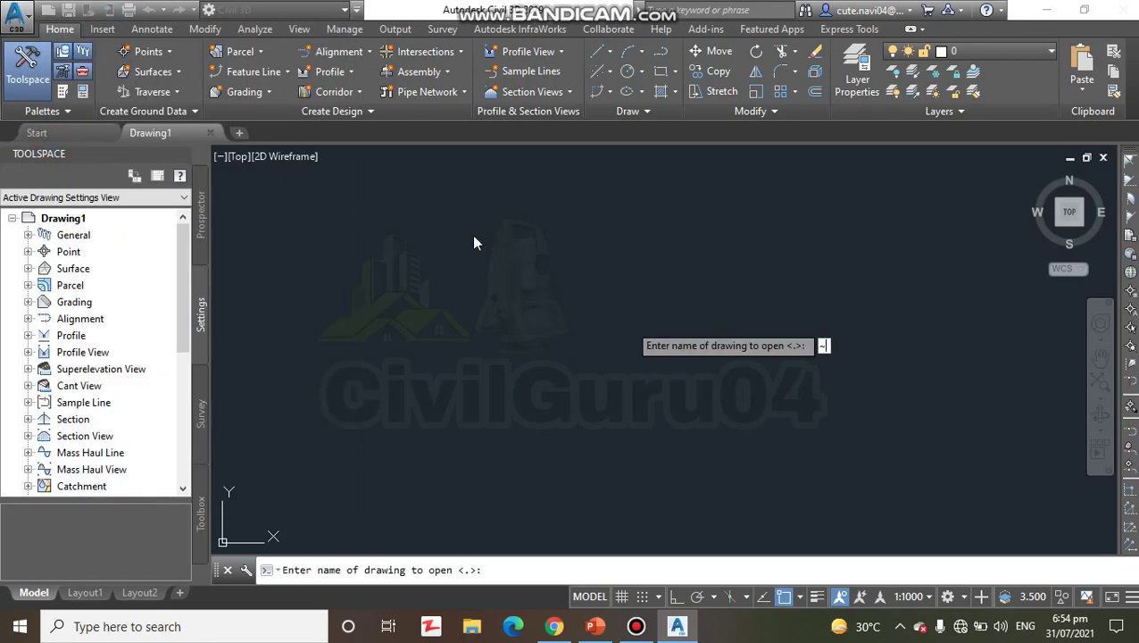
pyautogui.press('Return')
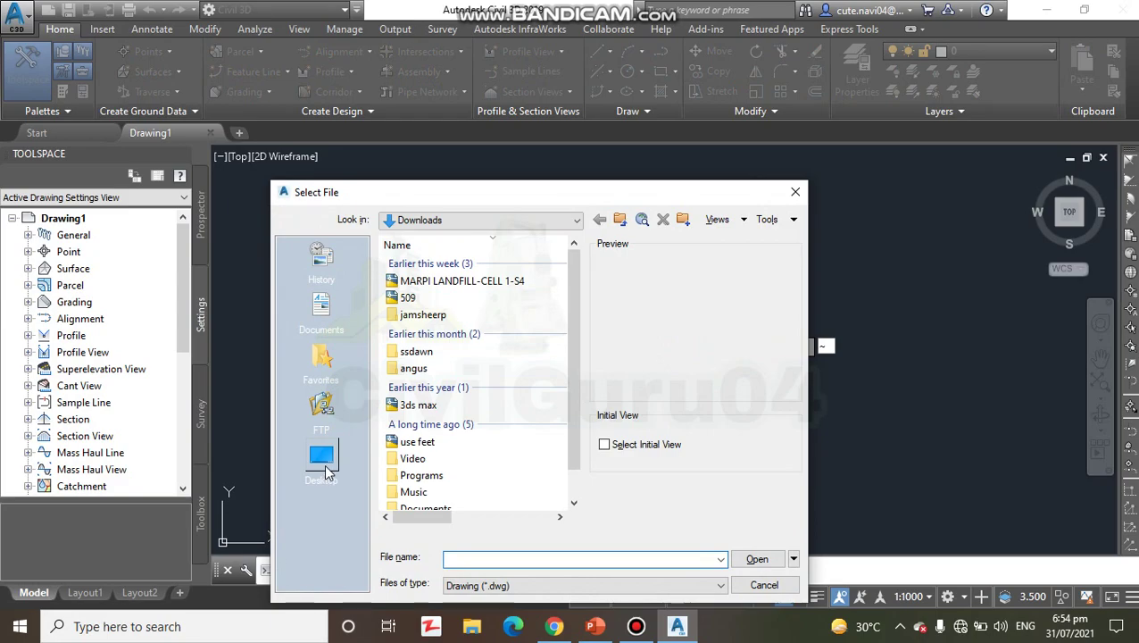
pyautogui.click(323, 466)
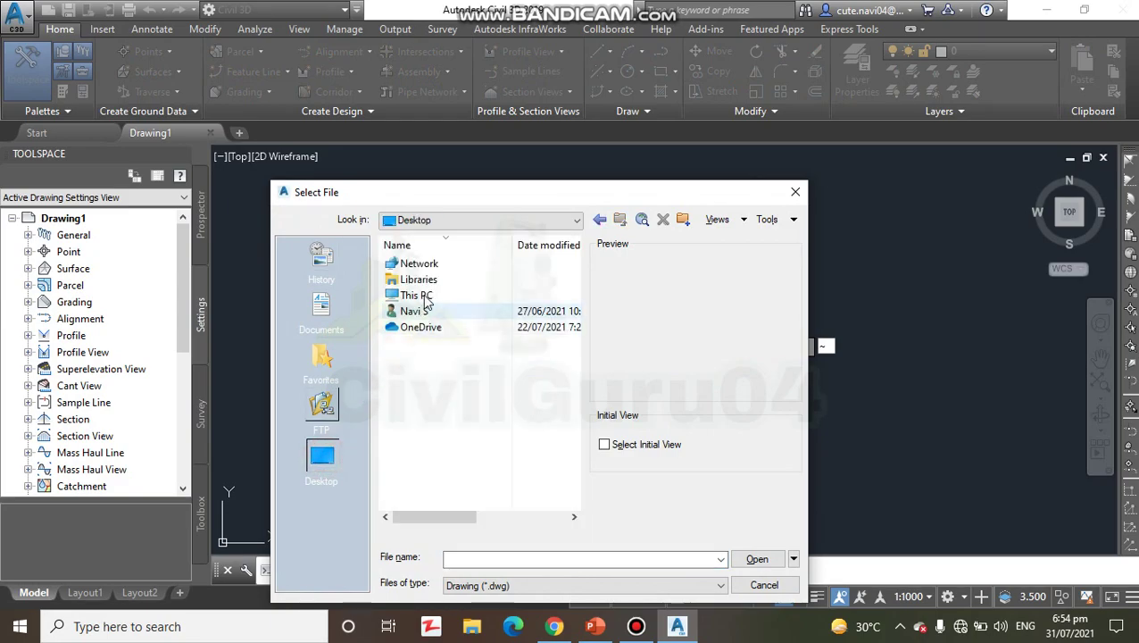
pyautogui.doubleClick(424, 298)
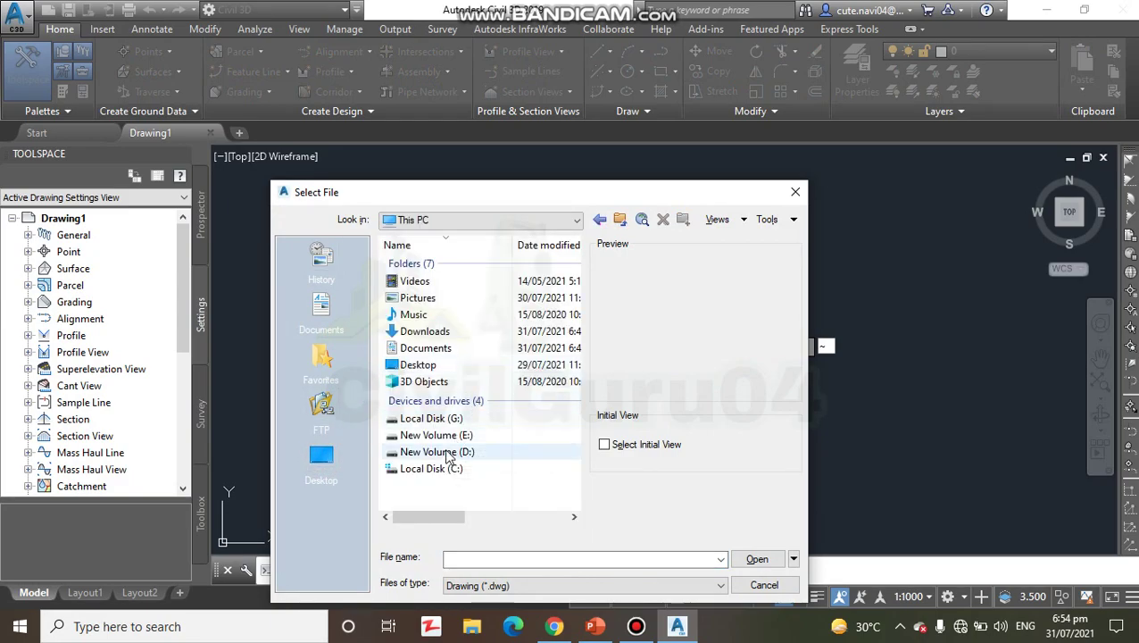
pyautogui.doubleClick(437, 435)
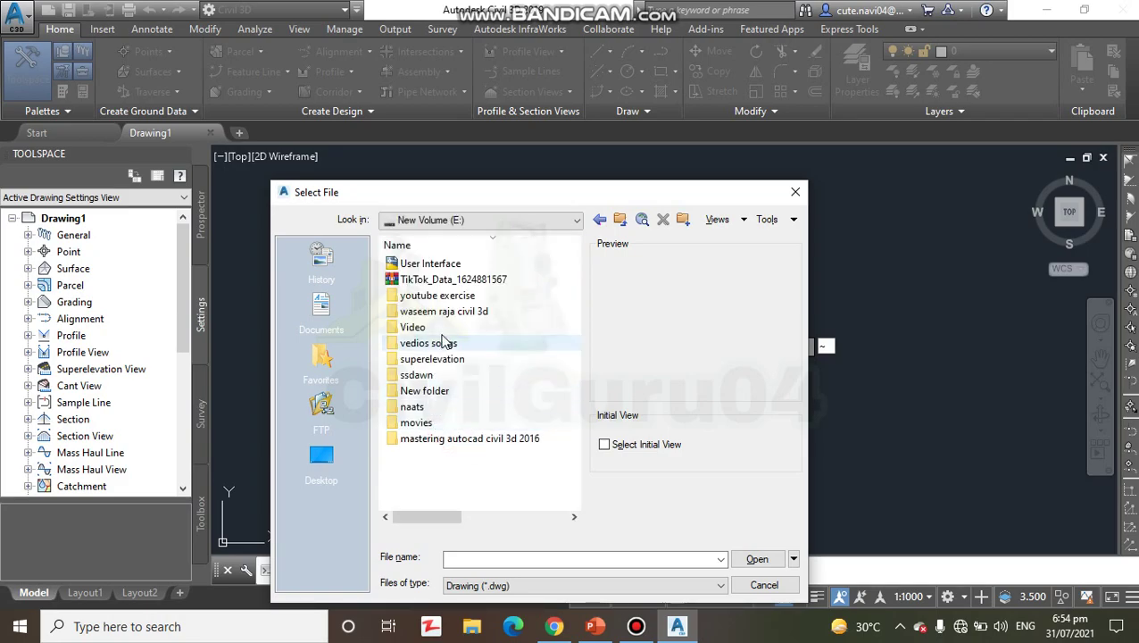
pyautogui.click(430, 263)
pyautogui.click(755, 556)
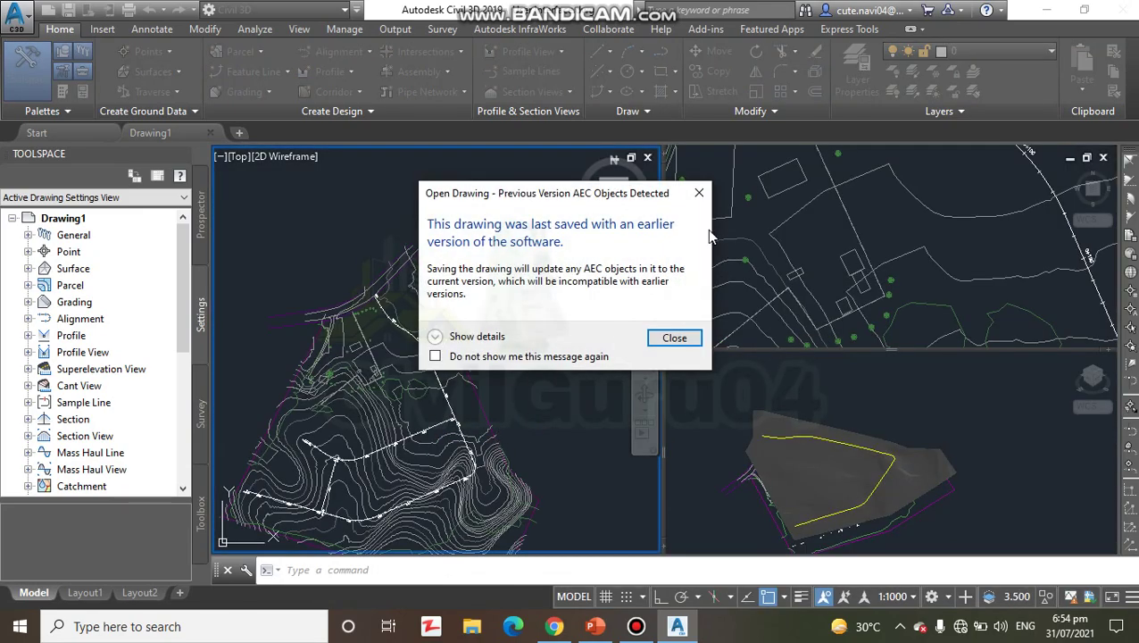
pyautogui.click(699, 193)
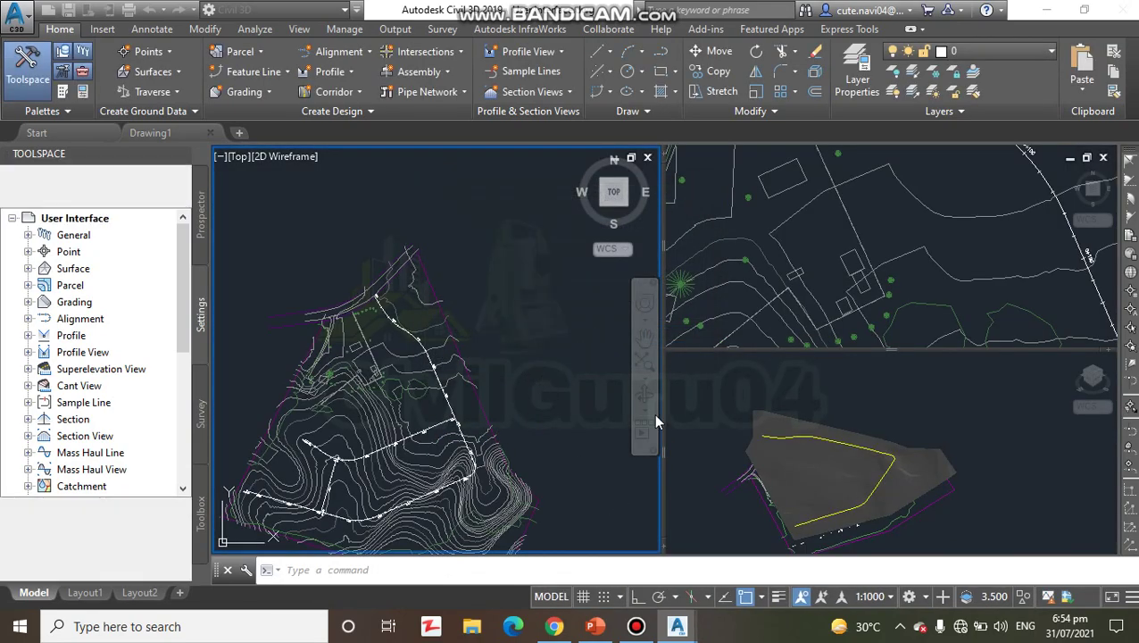
pyautogui.click(594, 626)
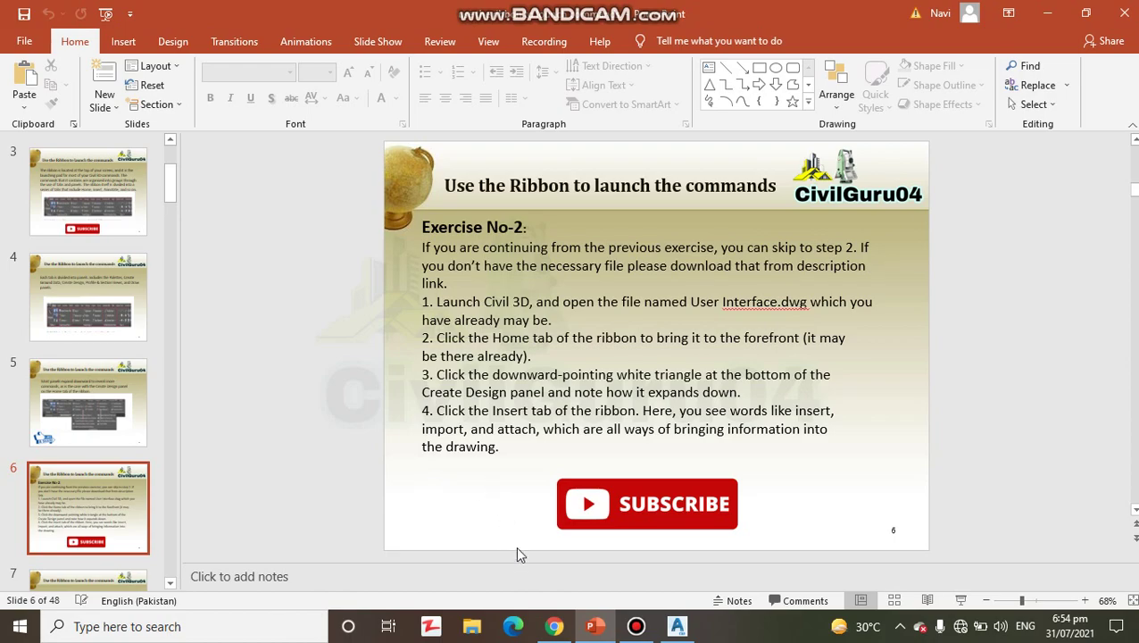
# In the User Interface drawing, view the Modify tab, then return the ribbon to Home
pyautogui.click(677, 625)
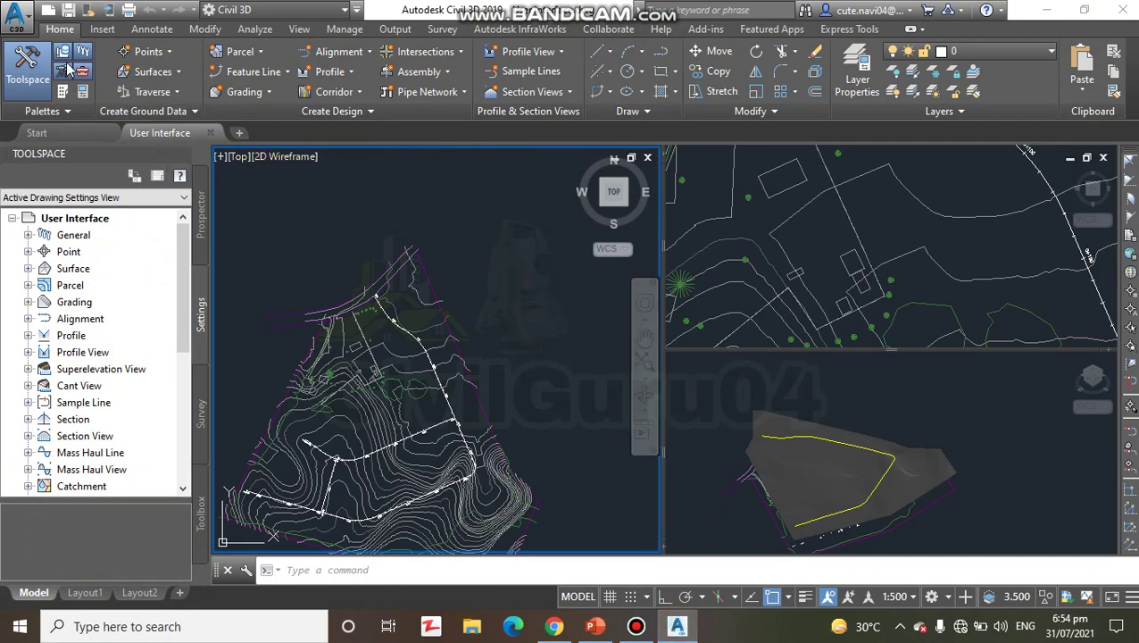
pyautogui.click(207, 29)
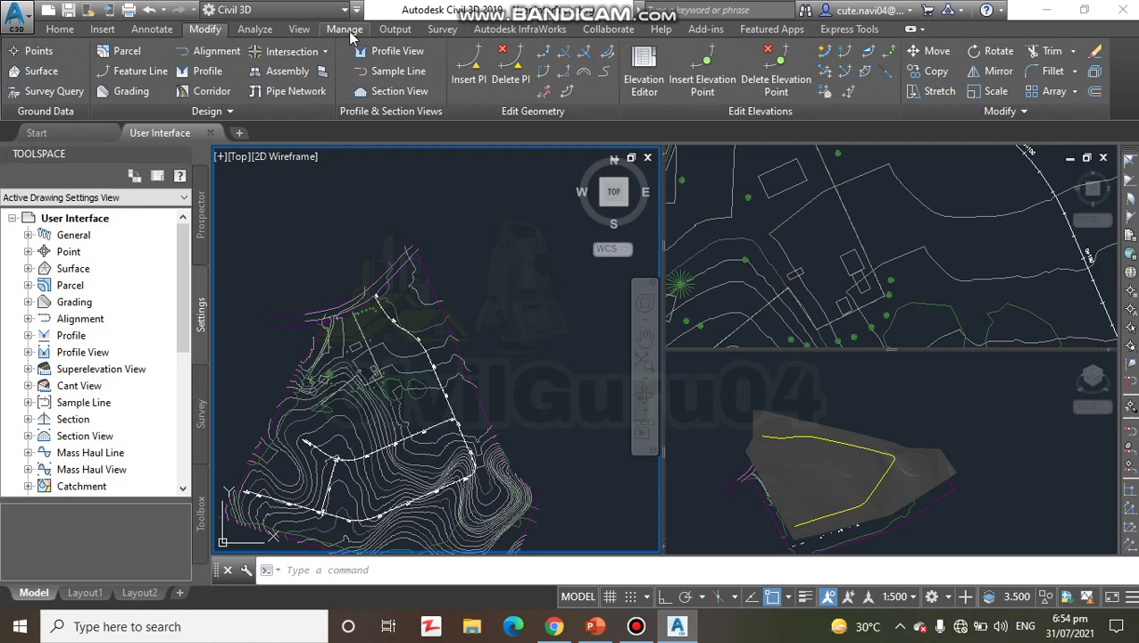
pyautogui.click(58, 30)
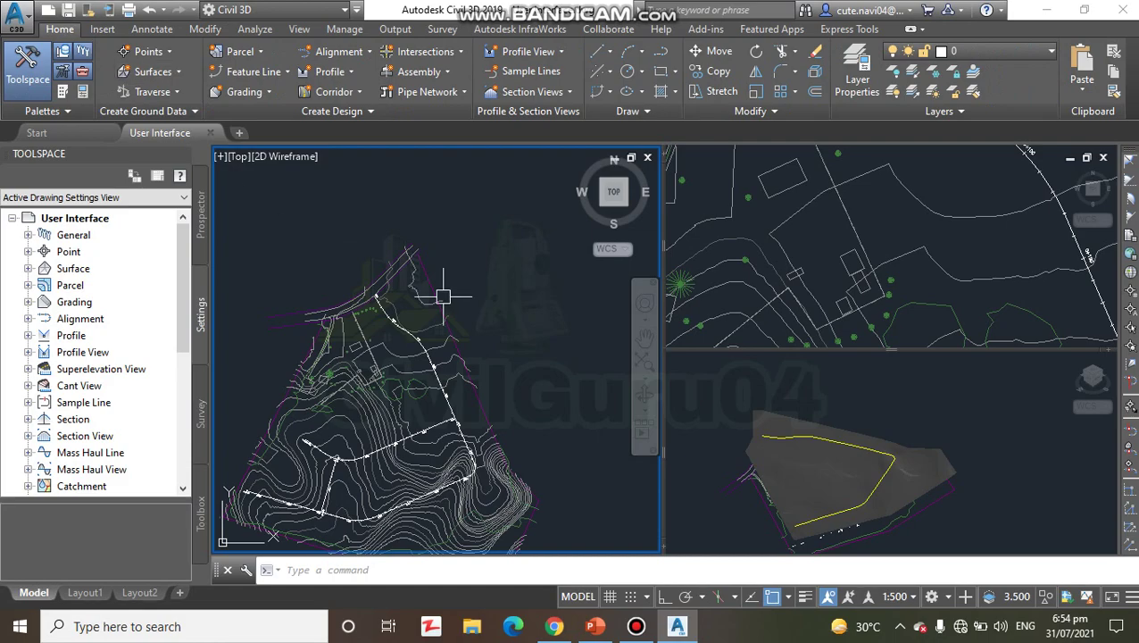
pyautogui.hotkey('alt', 'Tab')
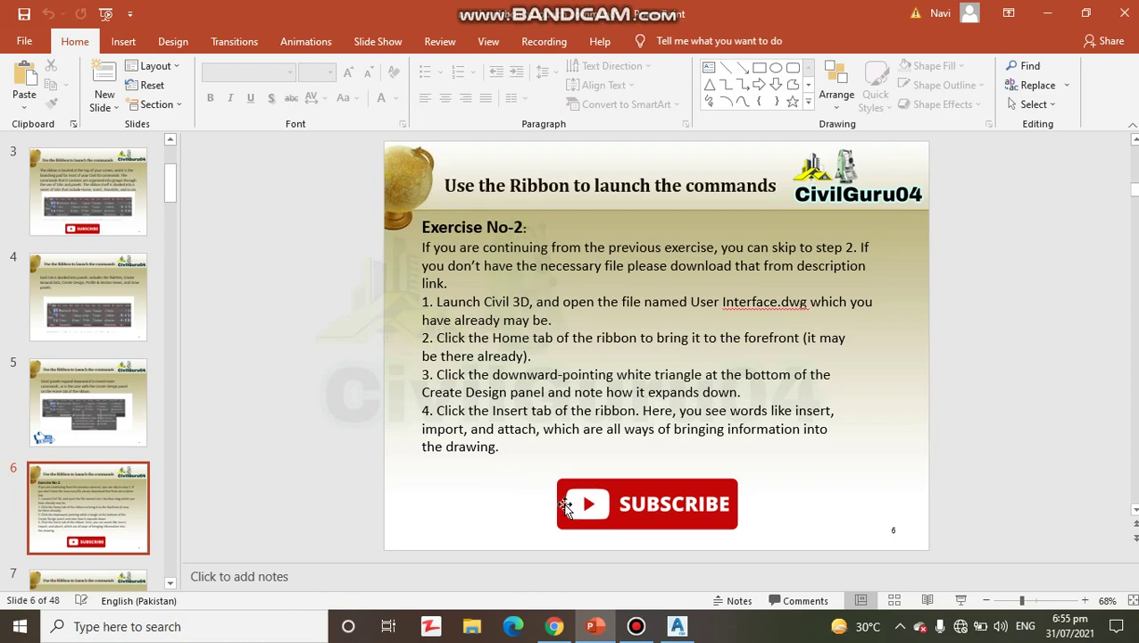
# Switch from the Exercise No-2 slide back to the Civil 3D User Interface drawing
pyautogui.click(679, 627)
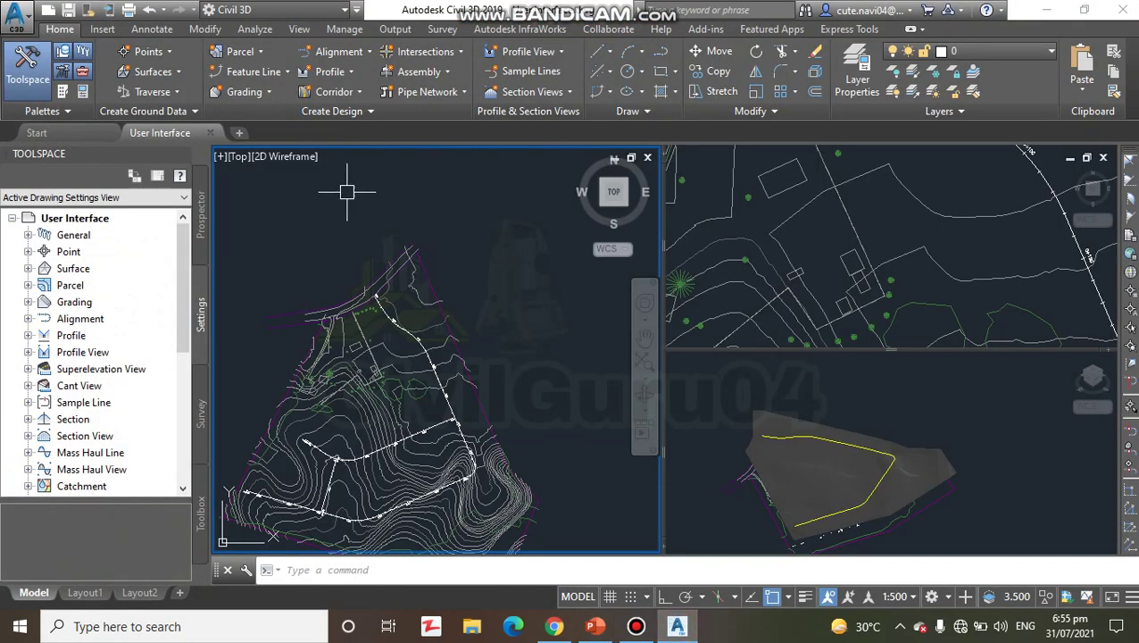
# Expand the Create Design panel to show Create Figure from Object and Set Pipe Network Catalog
pyautogui.click(371, 113)
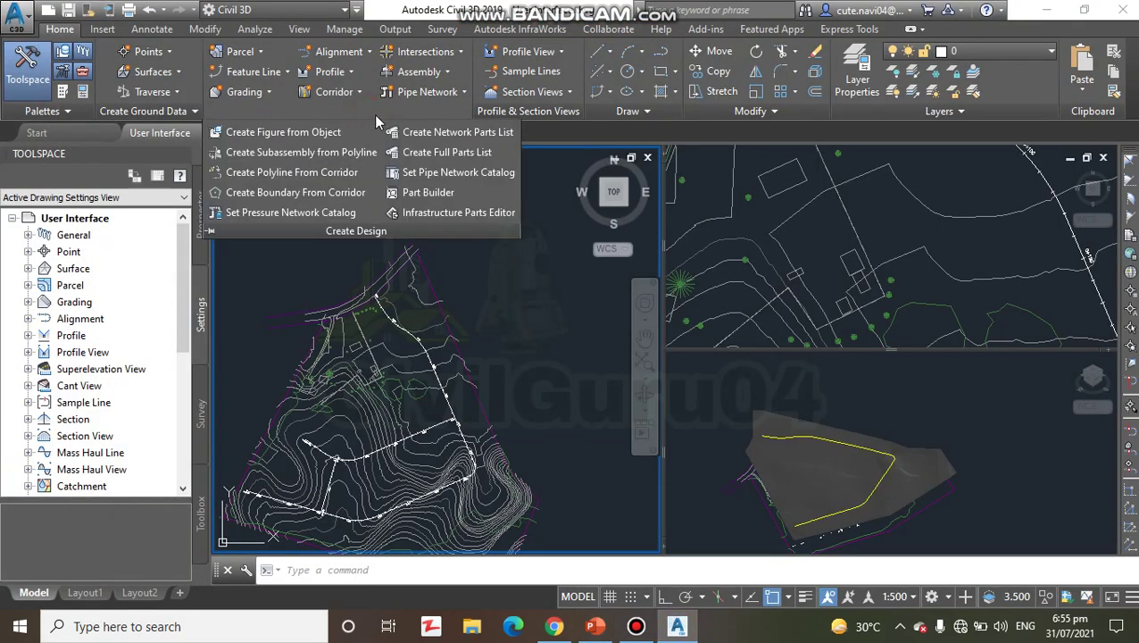
pyautogui.click(323, 278)
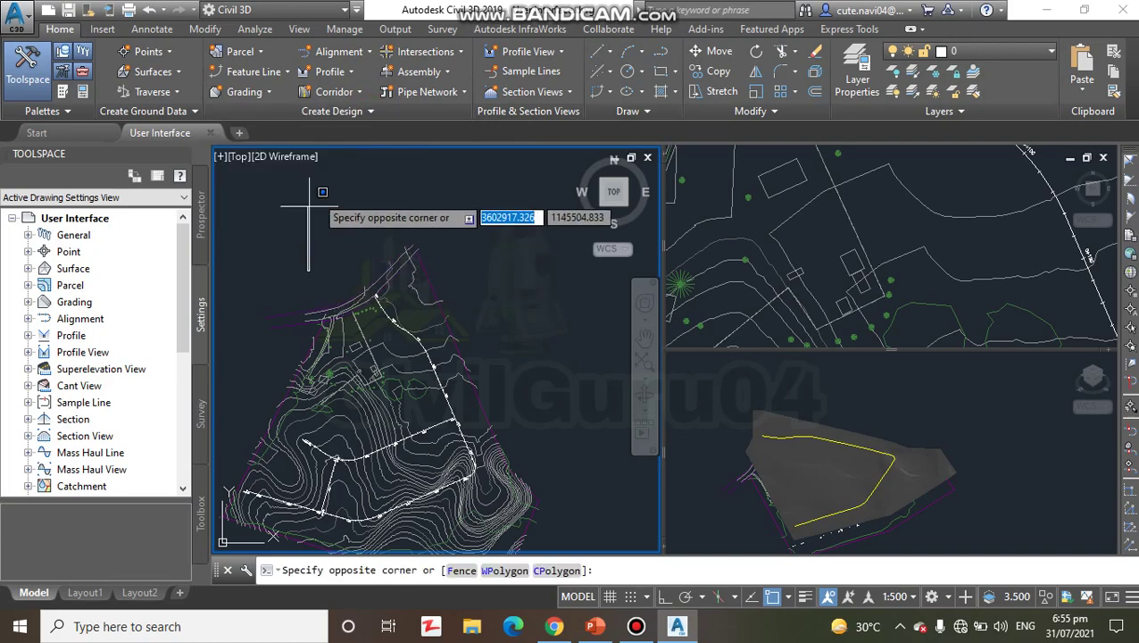
pyautogui.click(359, 154)
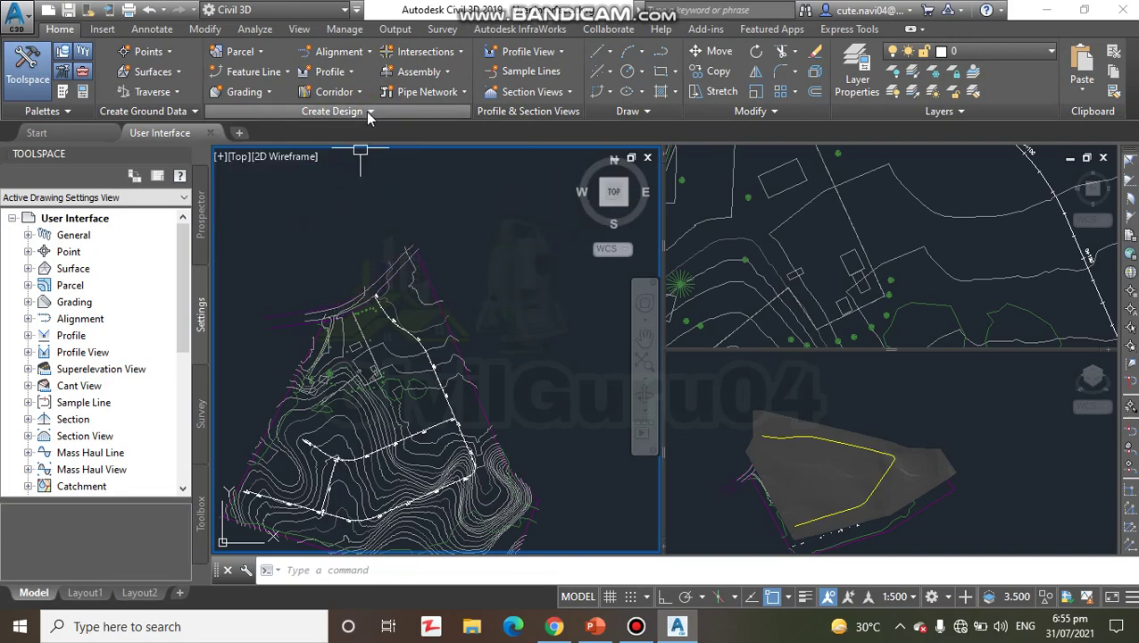
pyautogui.click(370, 114)
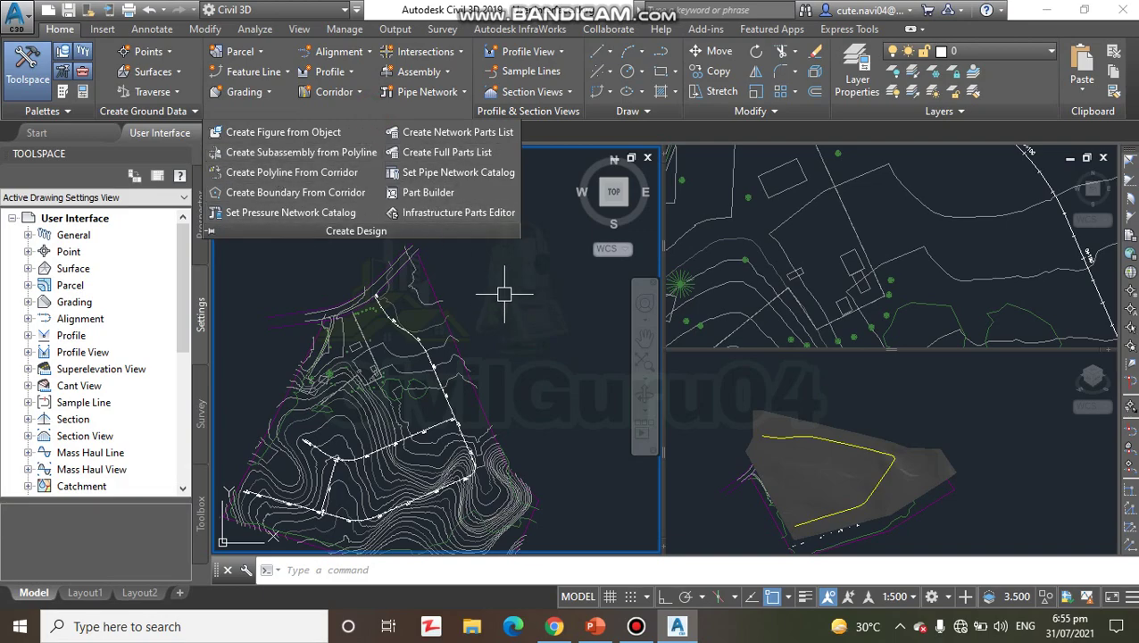
pyautogui.click(593, 626)
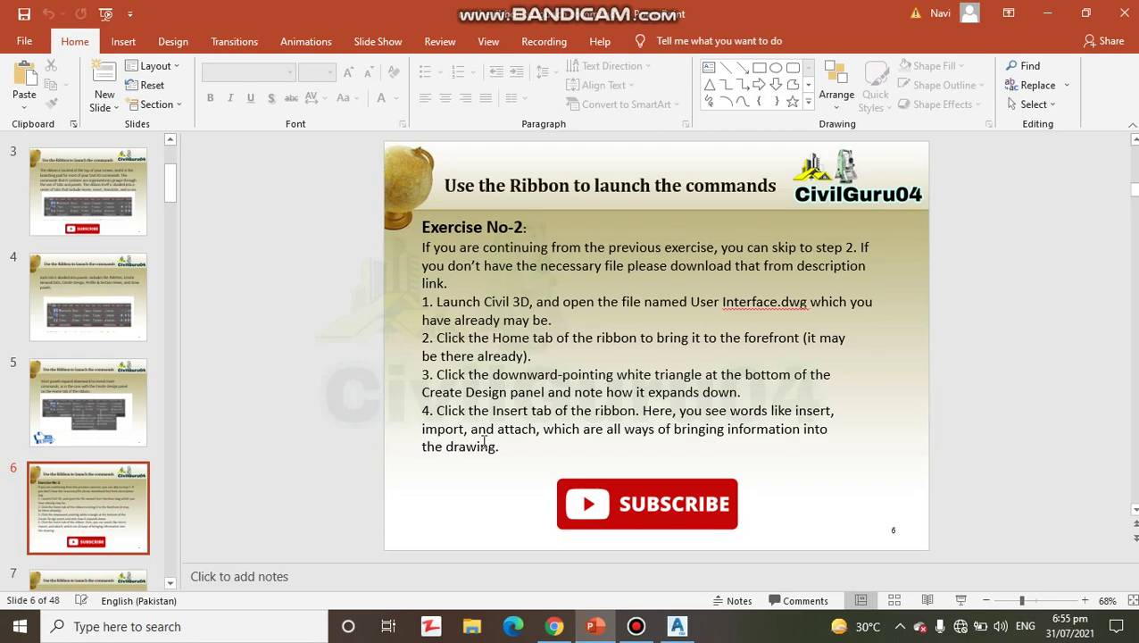
# Show the Insert ribbon tab with its Import, Block, Reference and Data panels
pyautogui.click(677, 626)
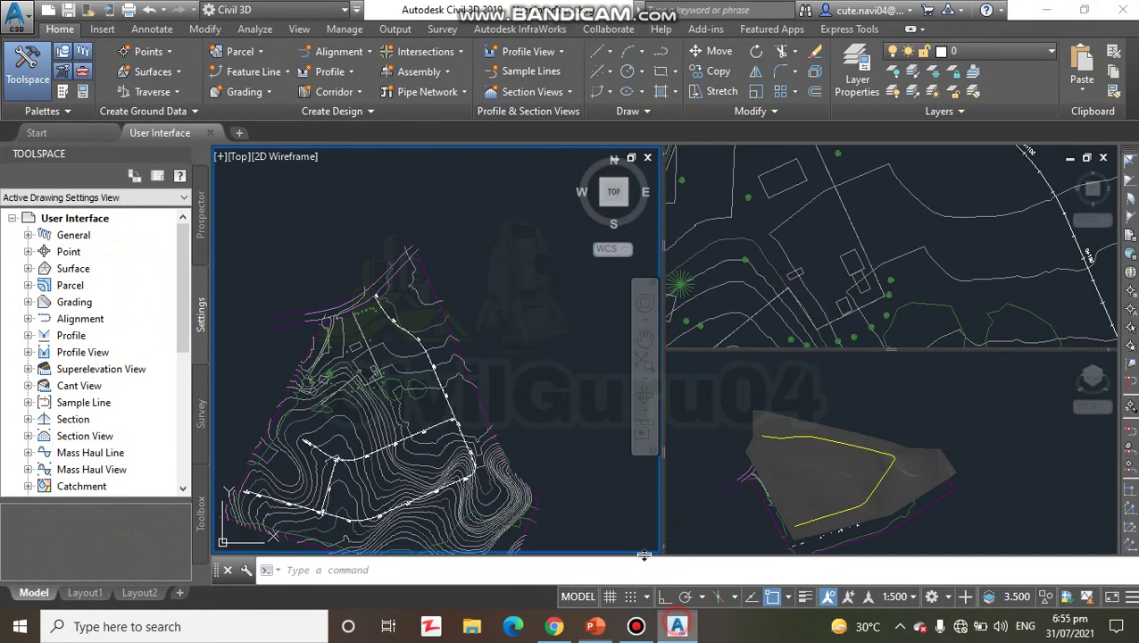
pyautogui.click(102, 28)
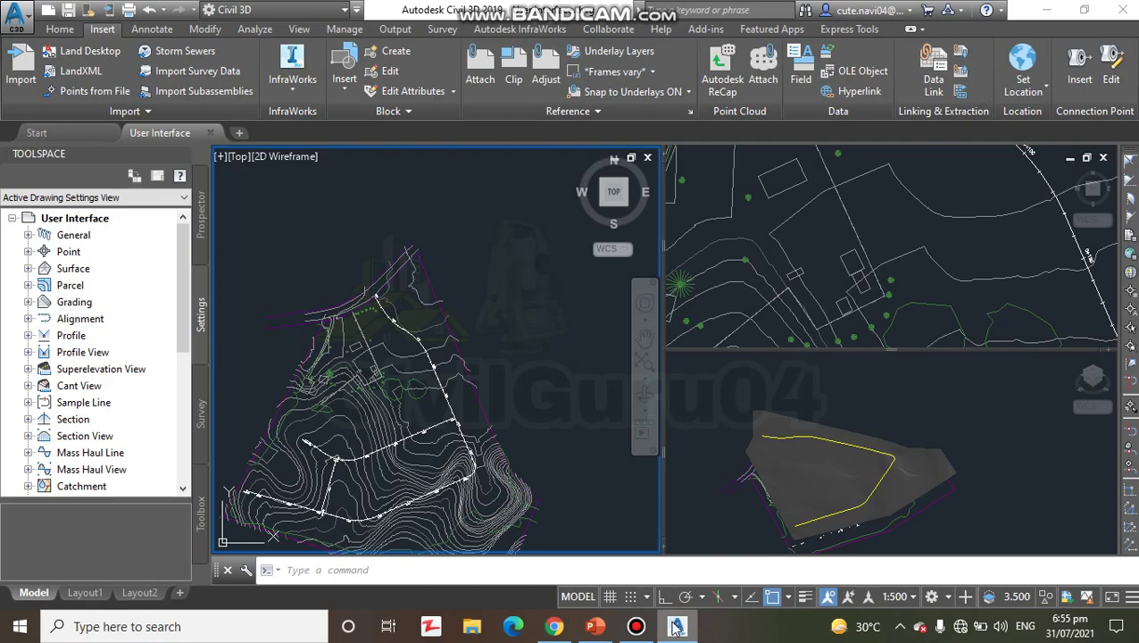
# Scroll the PowerPoint presentation to slide 7 listing exercise steps 5–7
pyautogui.click(595, 626)
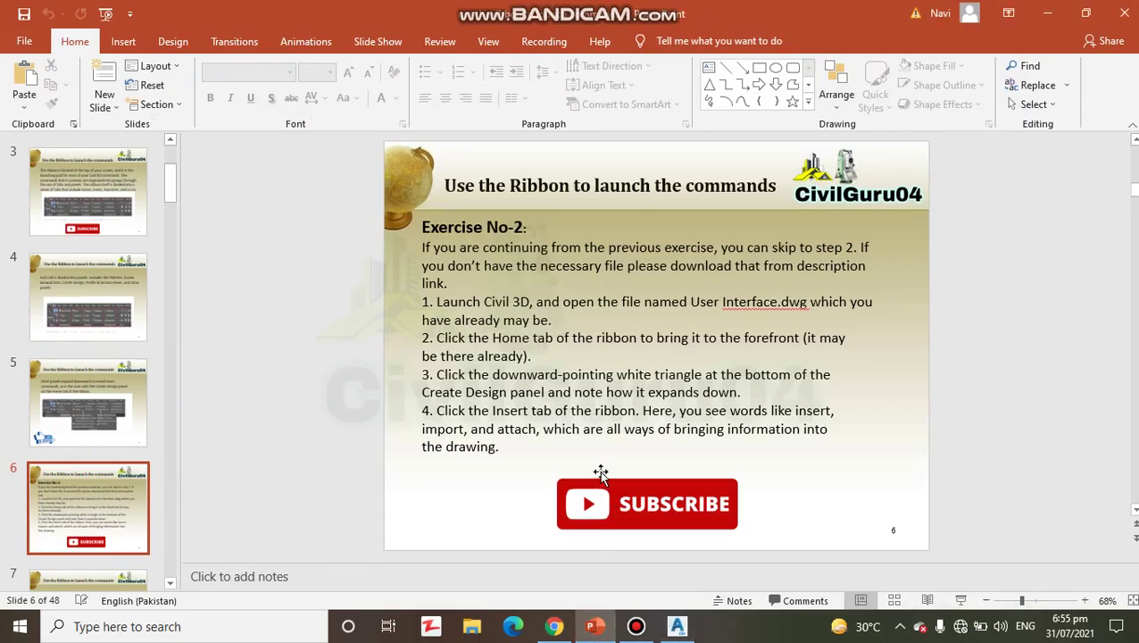
pyautogui.scroll(-1, 601, 473)
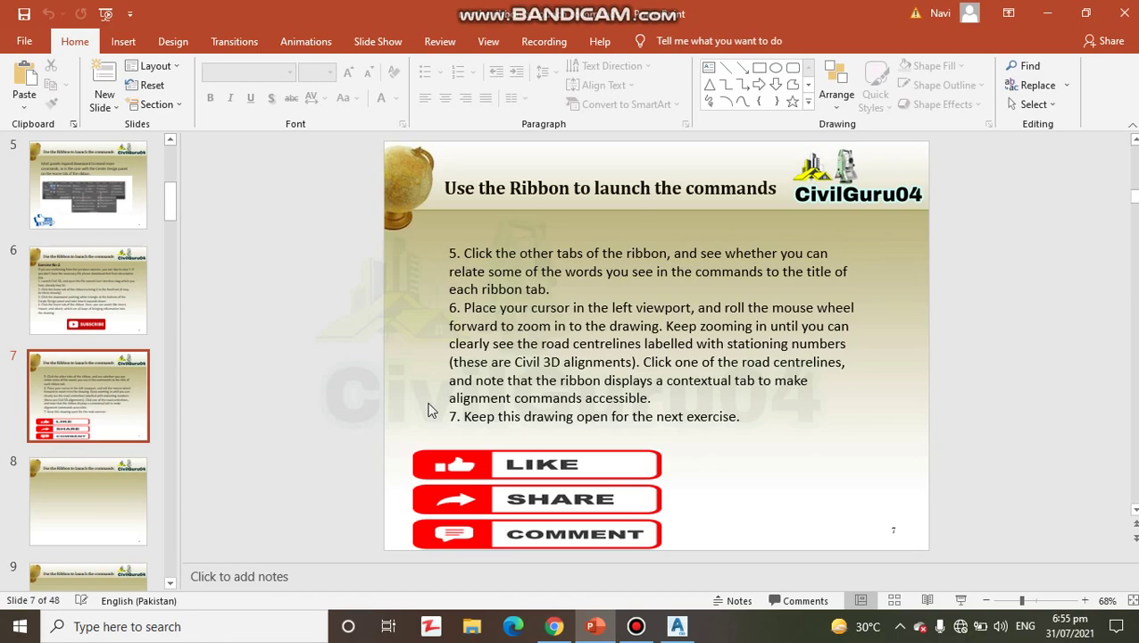
pyautogui.click(678, 625)
# On the Home tab, browse the Profile, Assembly and Feature Line creation dropdowns
pyautogui.click(60, 29)
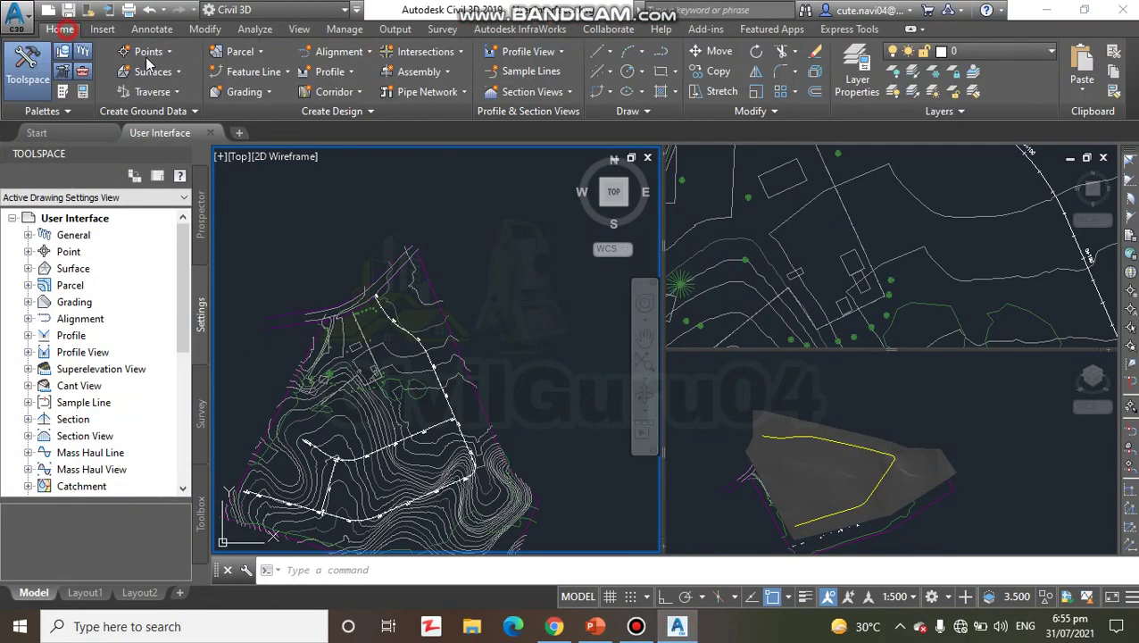
pyautogui.click(352, 71)
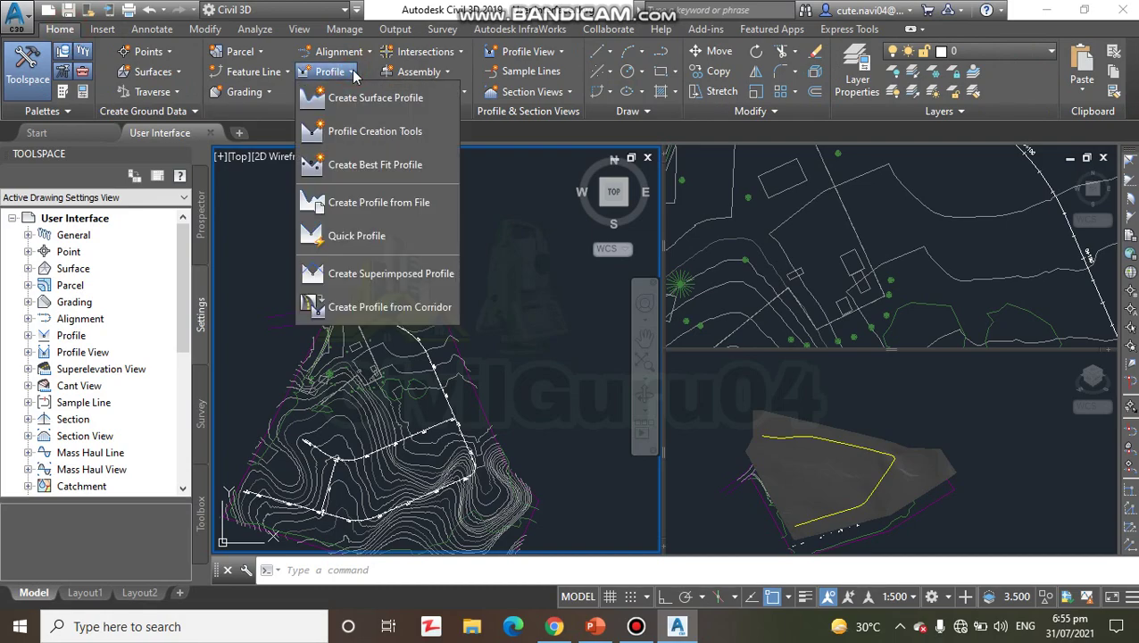
pyautogui.click(446, 72)
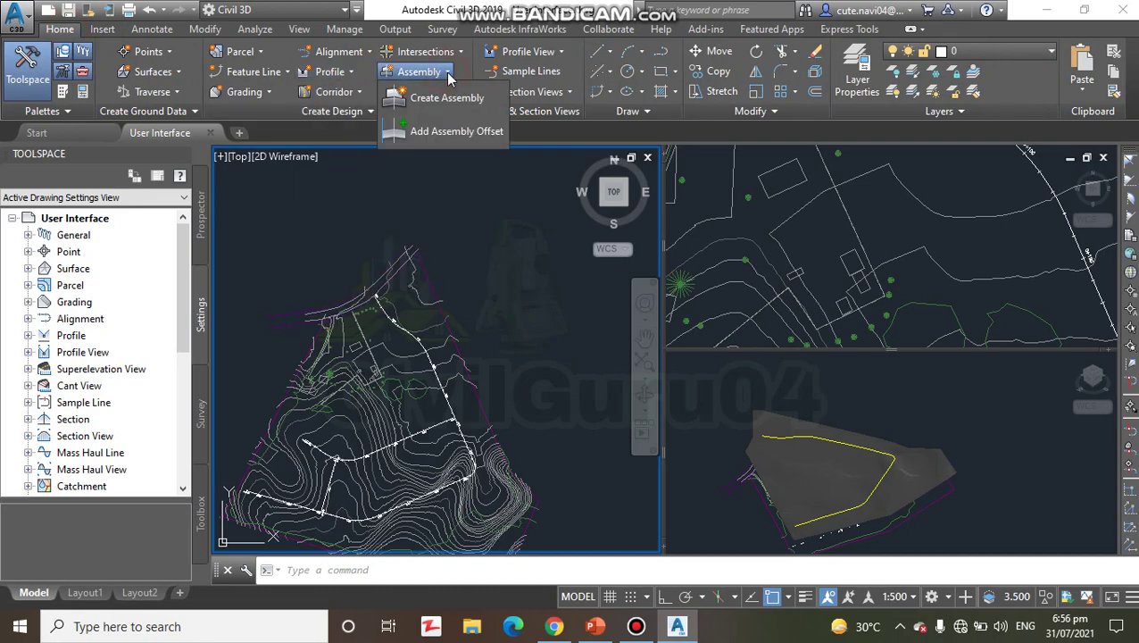
pyautogui.click(287, 72)
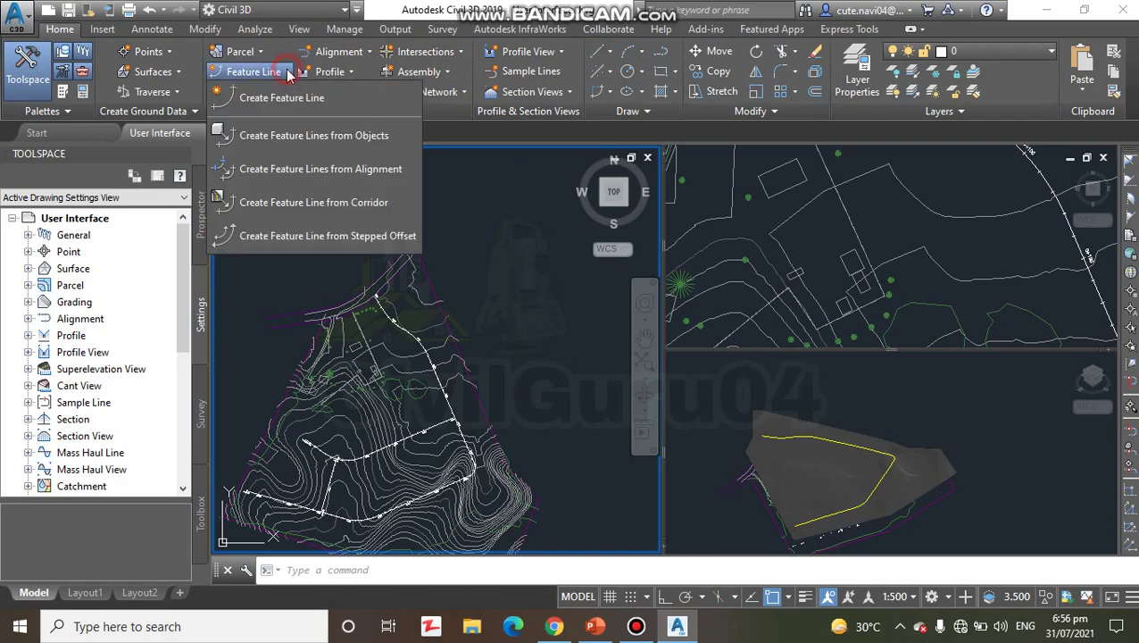
pyautogui.click(513, 271)
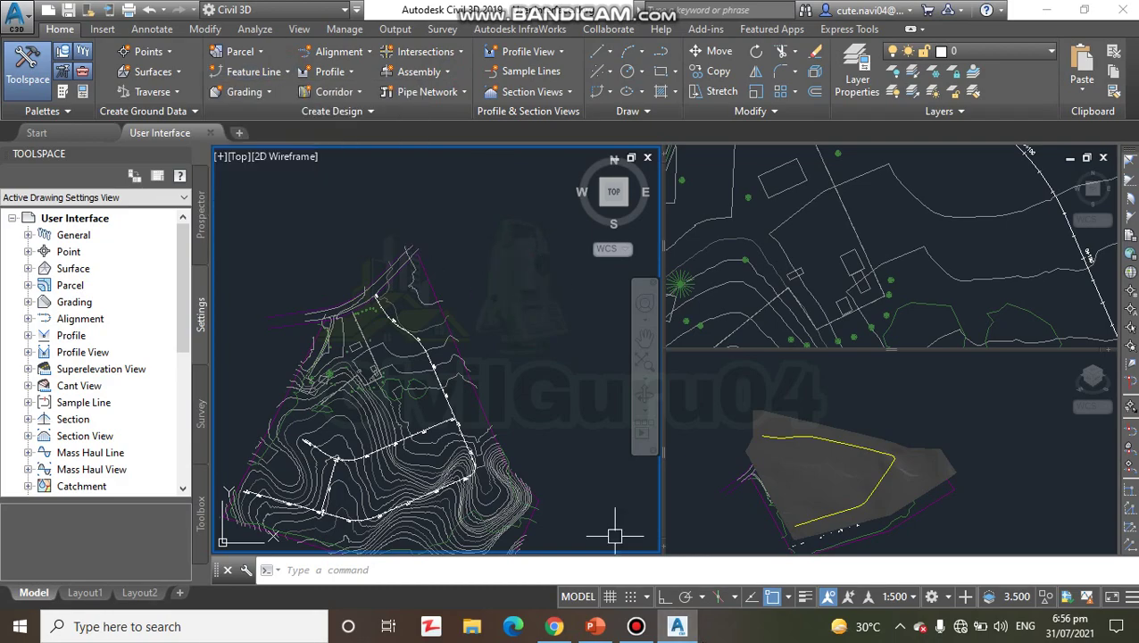
pyautogui.click(596, 627)
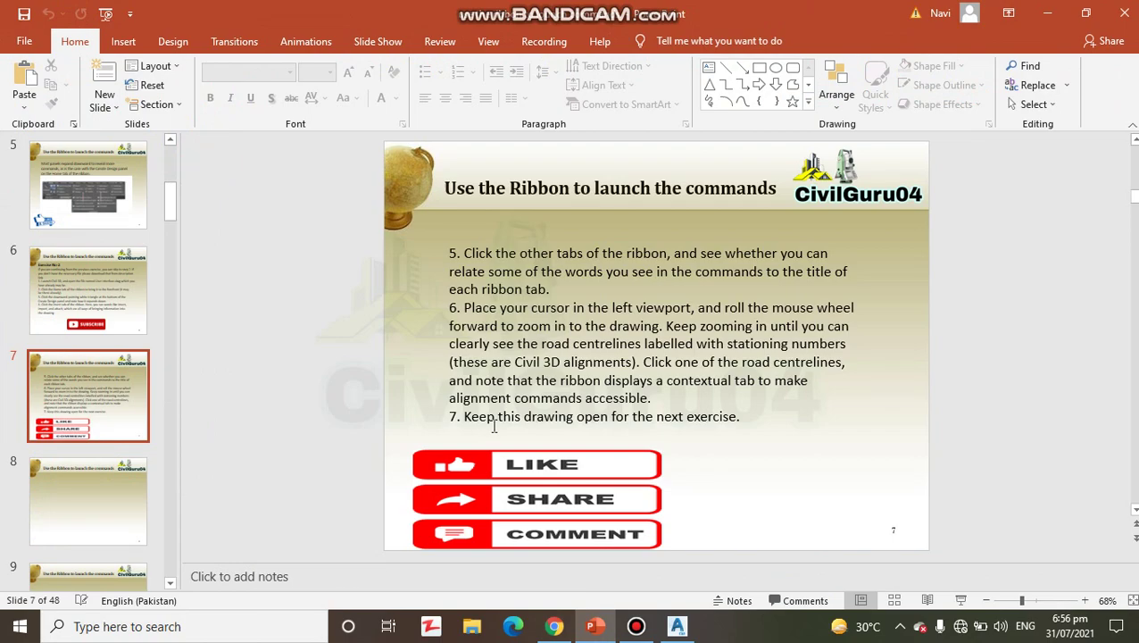
# Pan the left viewport up and right to centre the whole site plan
pyautogui.click(678, 628)
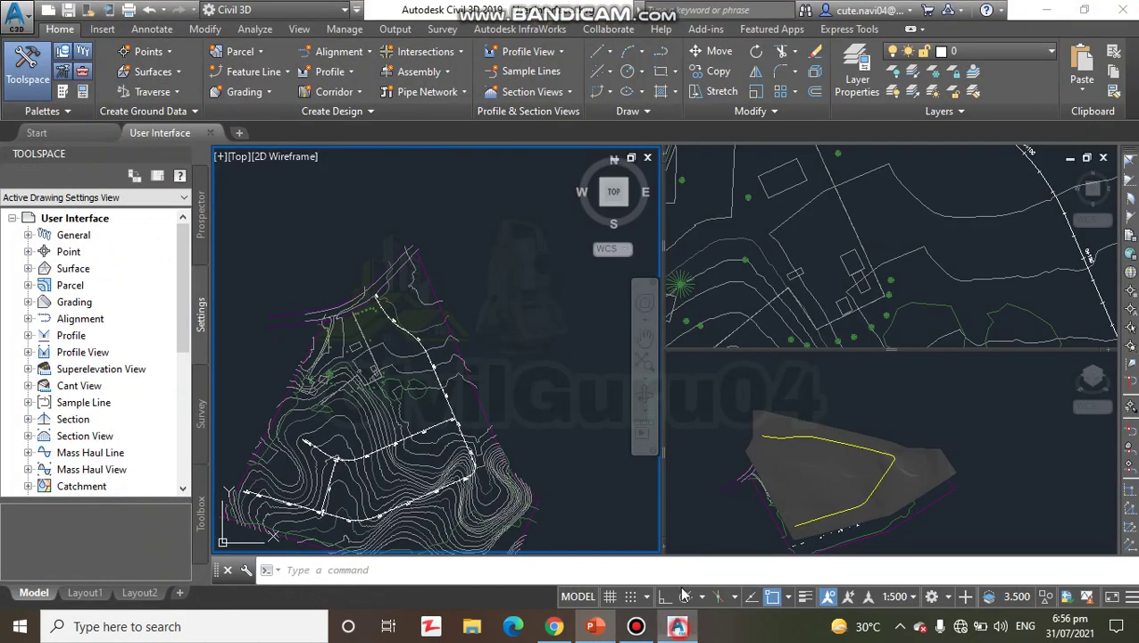
pyautogui.click(512, 324)
pyautogui.click(486, 389)
pyautogui.moveTo(437, 445); pyautogui.dragTo(476, 410, button='middle')
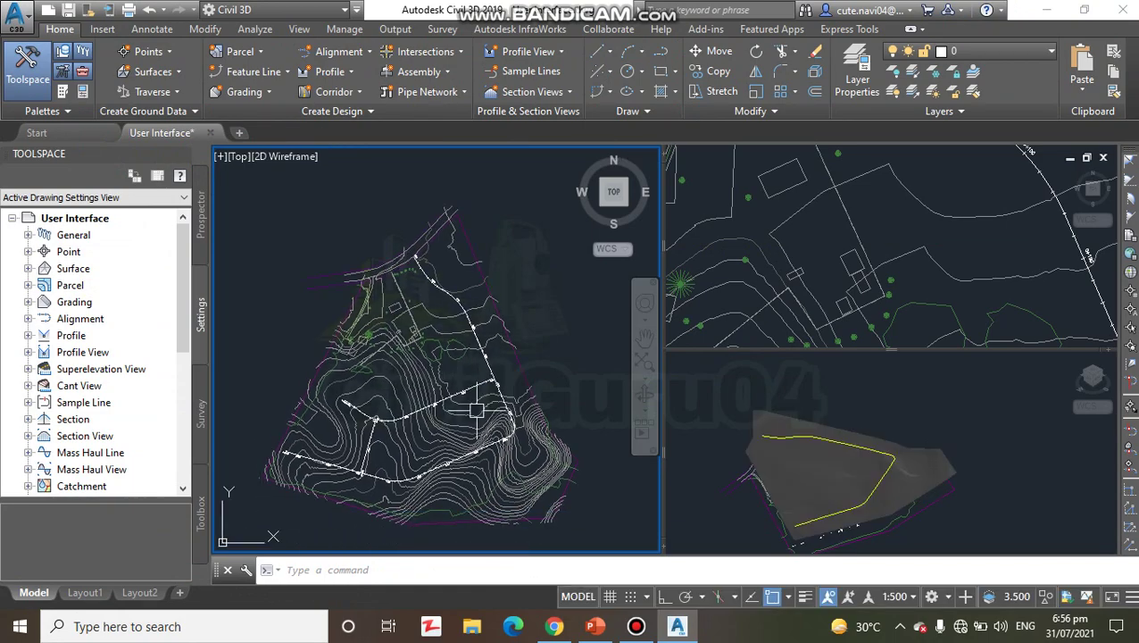
pyautogui.click(595, 626)
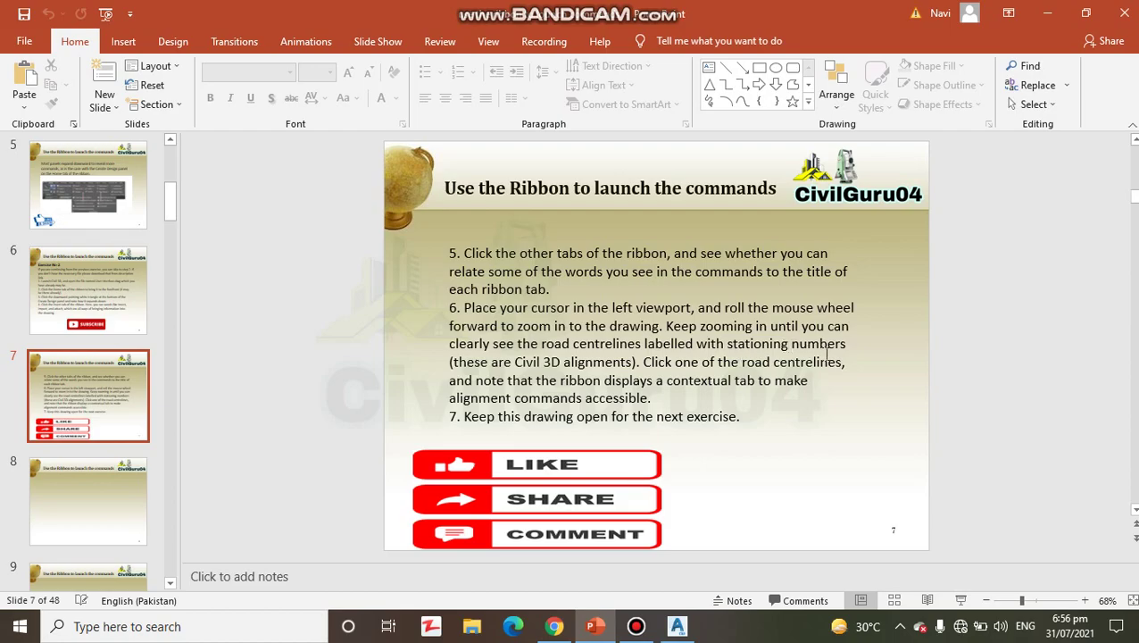
# Zoom to station 0+050 and select the Side Road A alignment to show its contextual tab
pyautogui.click(595, 625)
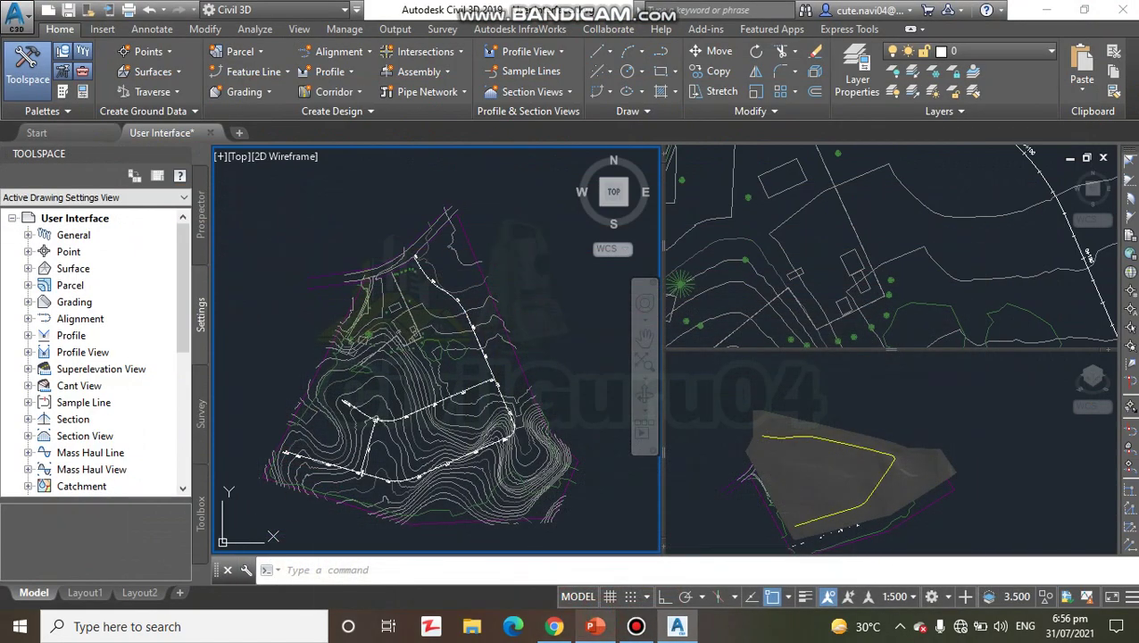
pyautogui.scroll(8, 539, 323)
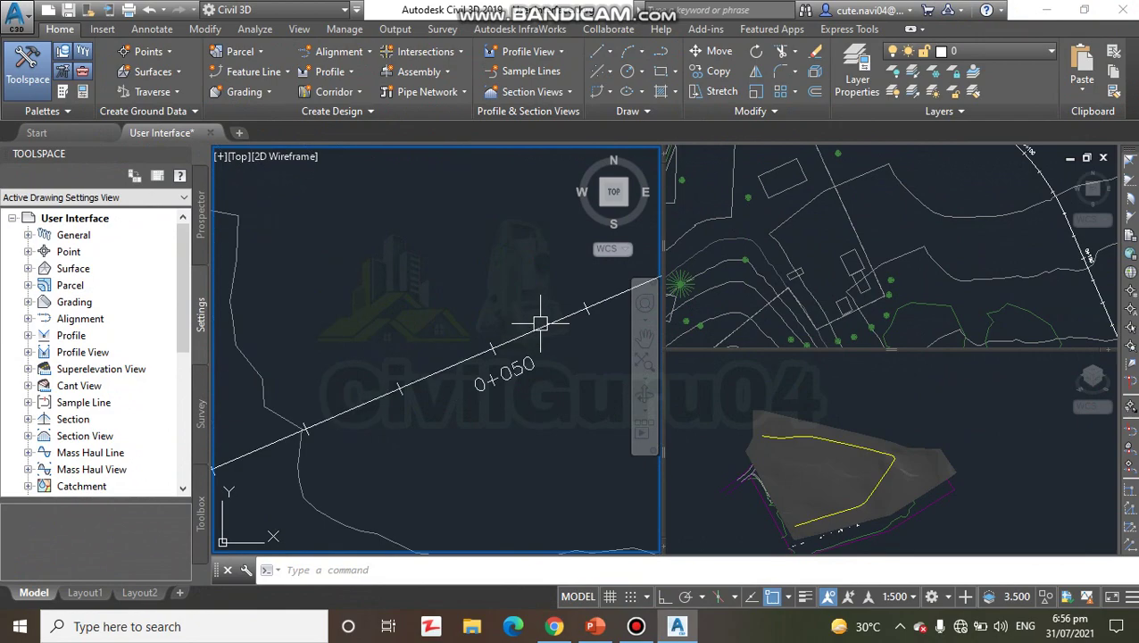
pyautogui.scroll(-3, 419, 384)
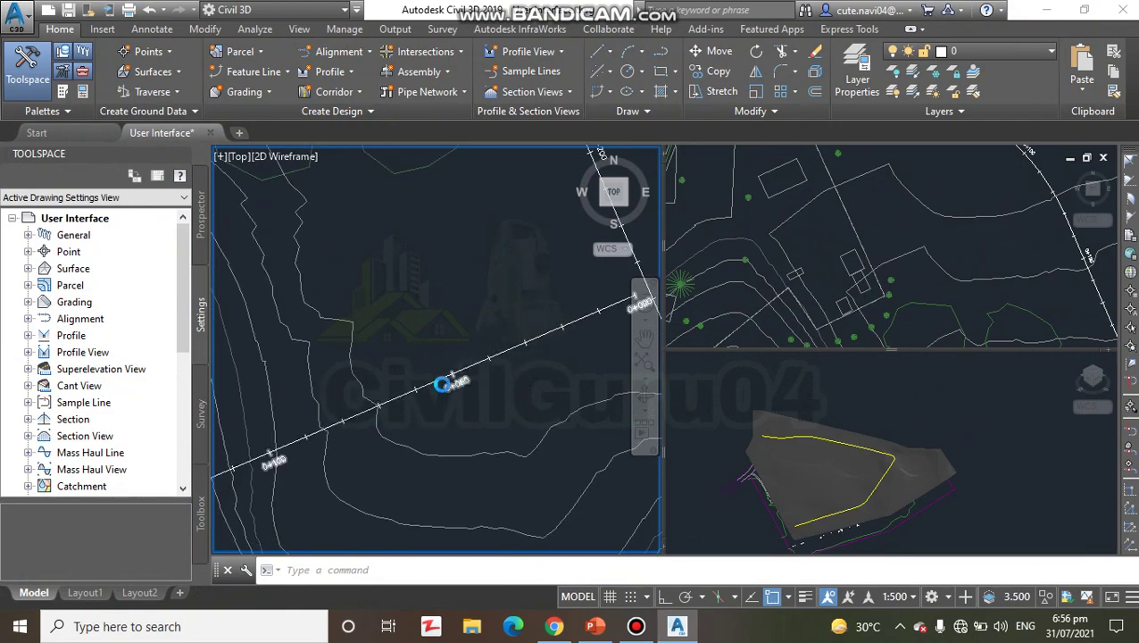
pyautogui.scroll(3, 442, 384)
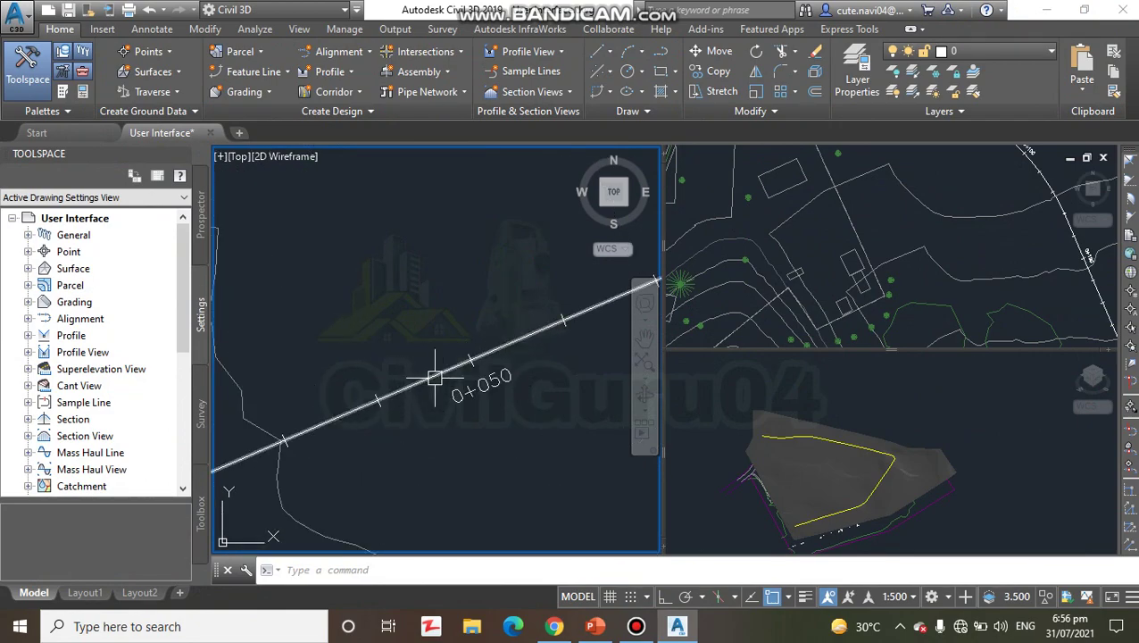
pyautogui.moveTo(435, 378)
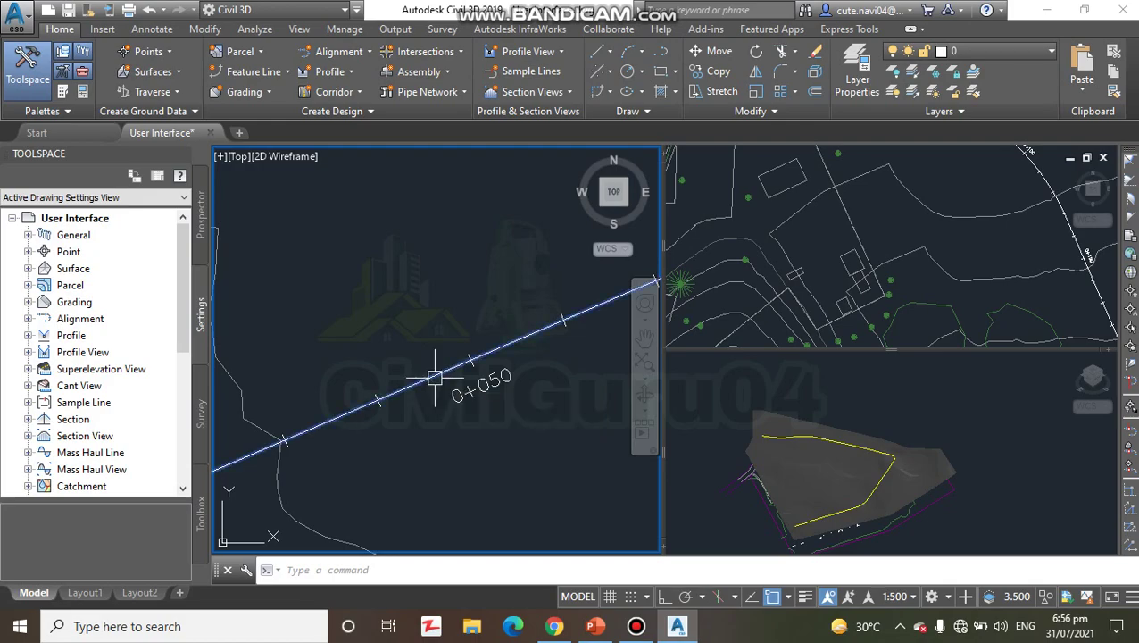
pyautogui.click(436, 377)
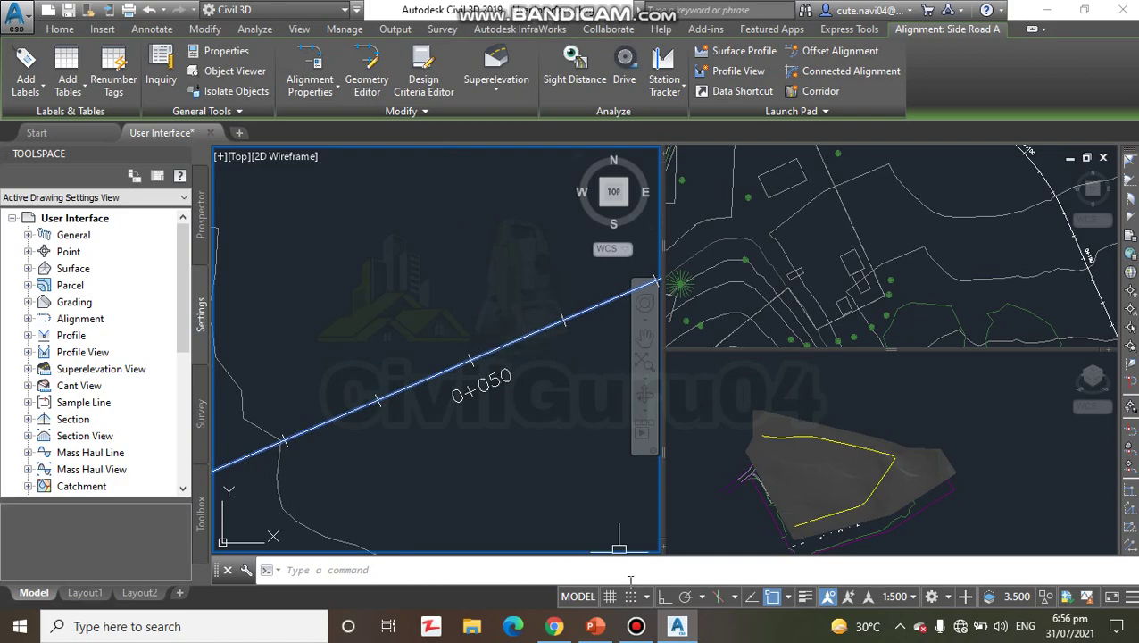
pyautogui.click(595, 546)
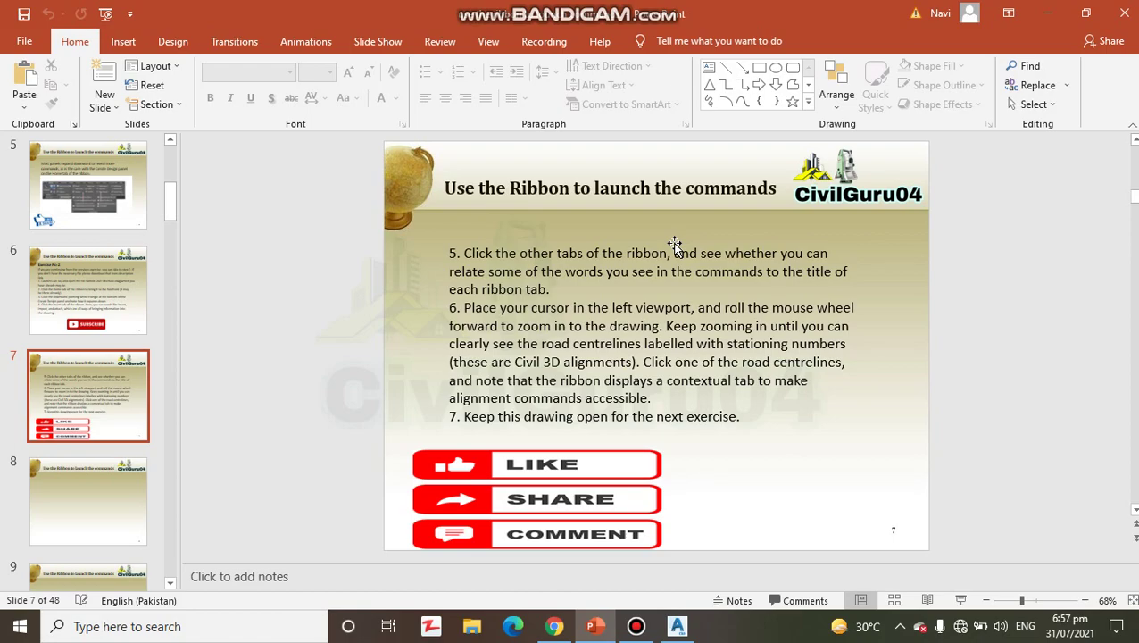
# Switch from PowerPoint back to the Civil 3D drawing of Side Road A
pyautogui.click(677, 626)
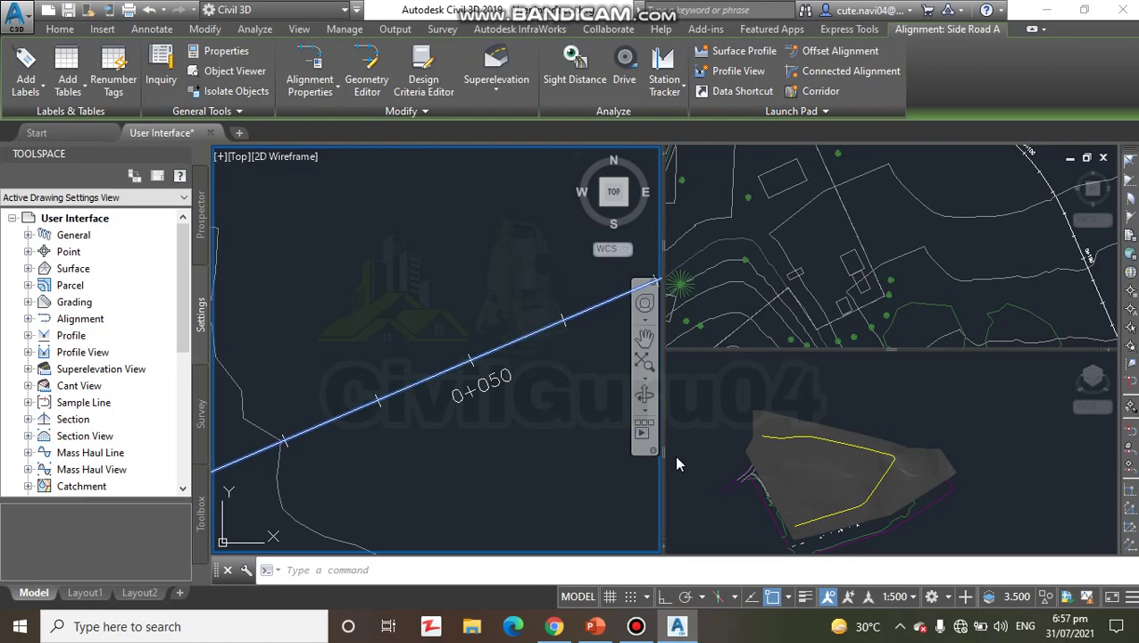
# Open the application menu showing Recent Documents and place the cursor in Search Commands
pyautogui.click(18, 27)
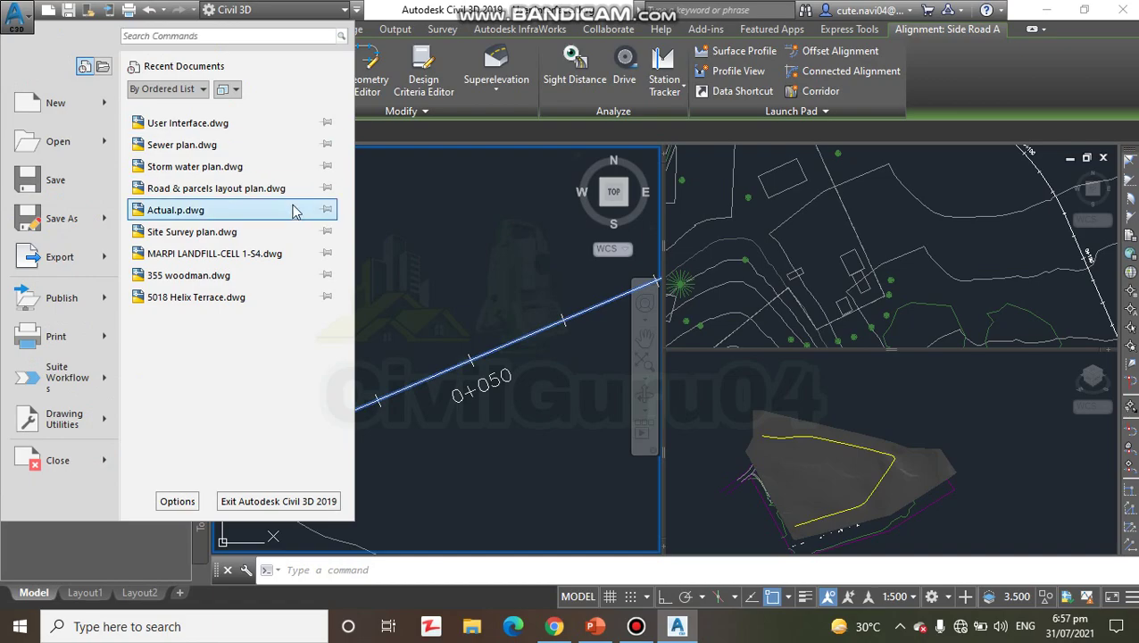
pyautogui.moveTo(269, 299)
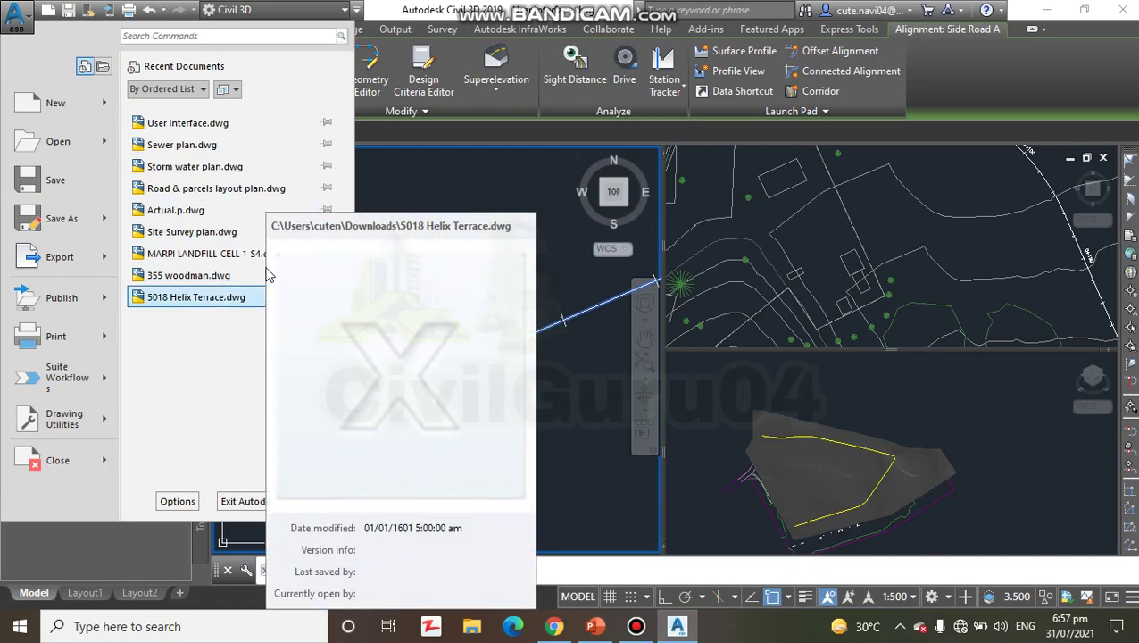
pyautogui.click(186, 35)
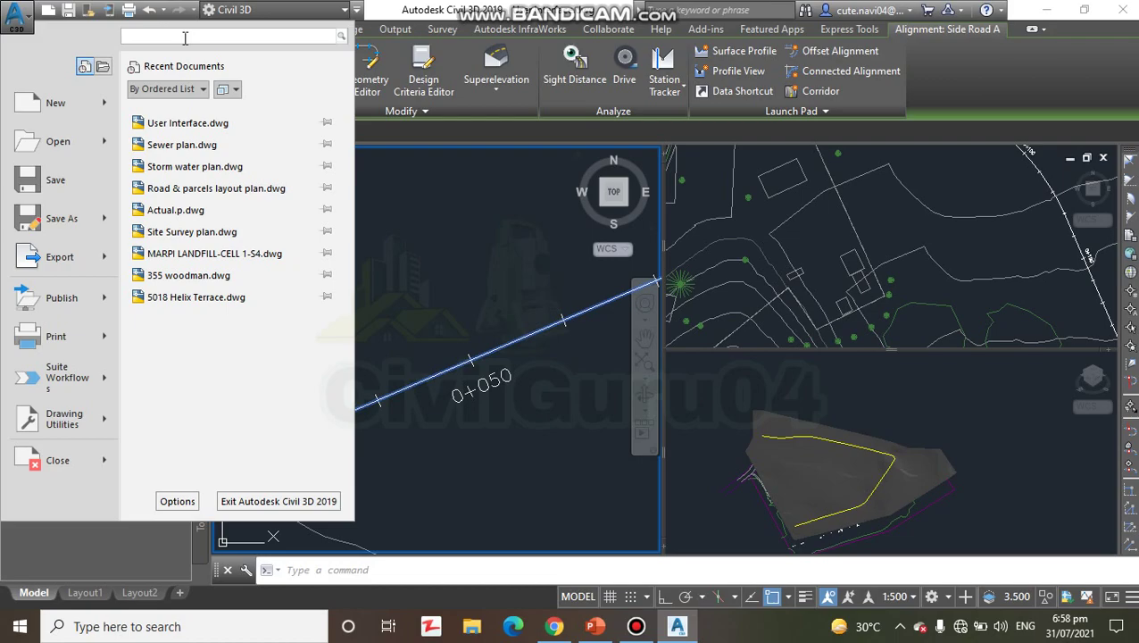
# Search commands for 'align' and launch Object/Alignment point creation
pyautogui.write('a')
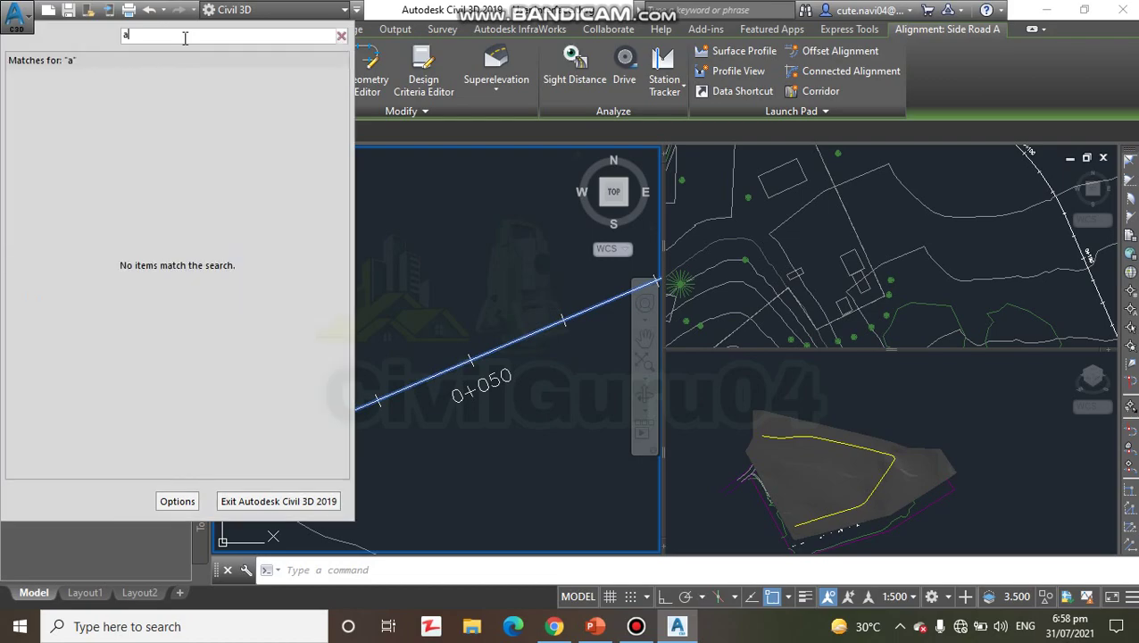
pyautogui.write('lign')
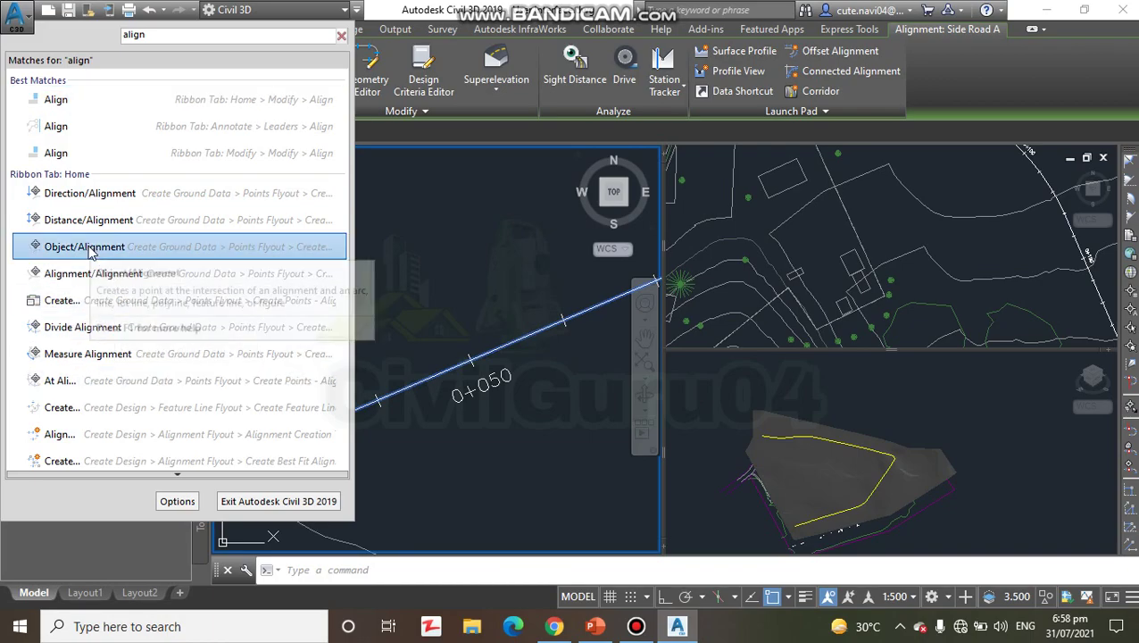
pyautogui.click(91, 250)
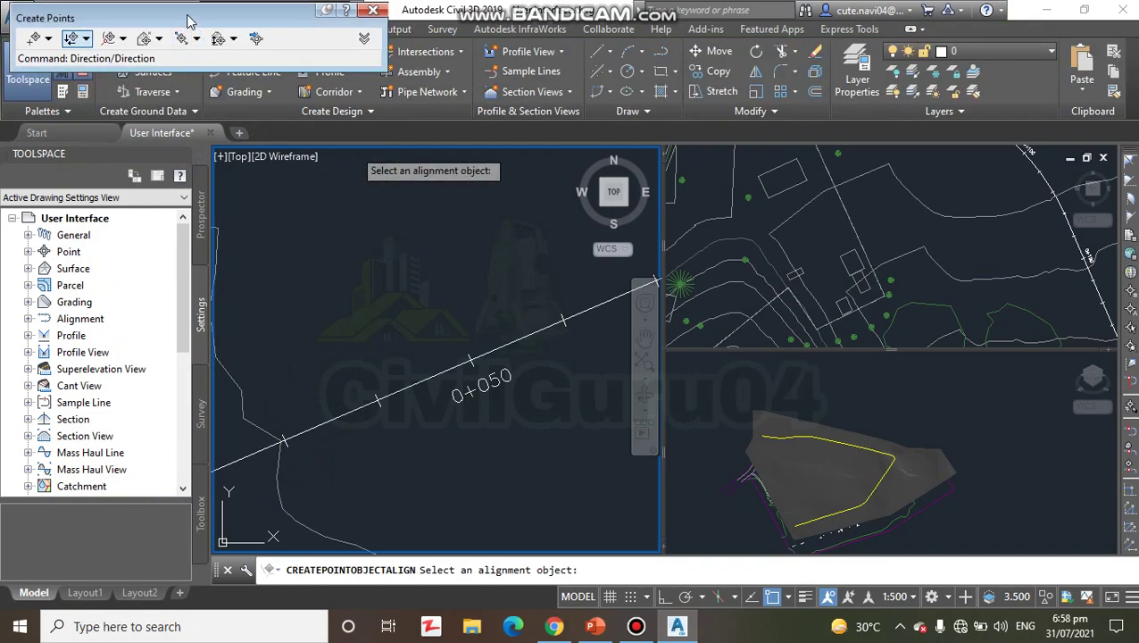
# Move the floating Create Points toolbar aside and close it, cancelling the alignment point command
pyautogui.moveTo(208, 13); pyautogui.dragTo(219, 50)
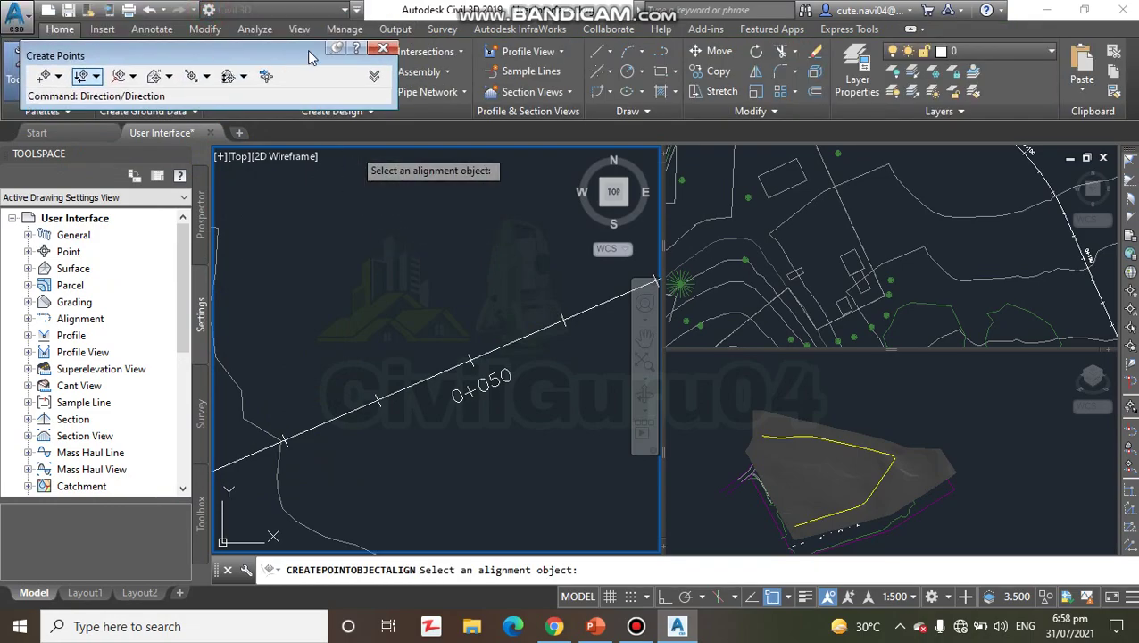
pyautogui.click(383, 50)
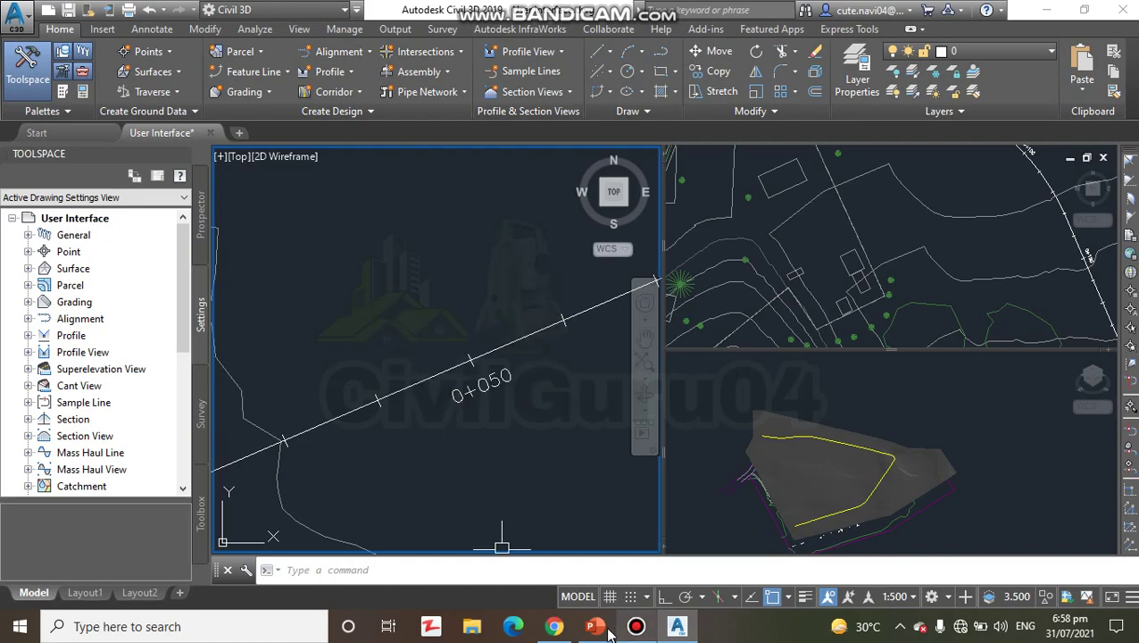
# Switch to Chrome's Civil 3d Professional Designer Facebook tab and scroll down to the pinned post
pyautogui.click(554, 625)
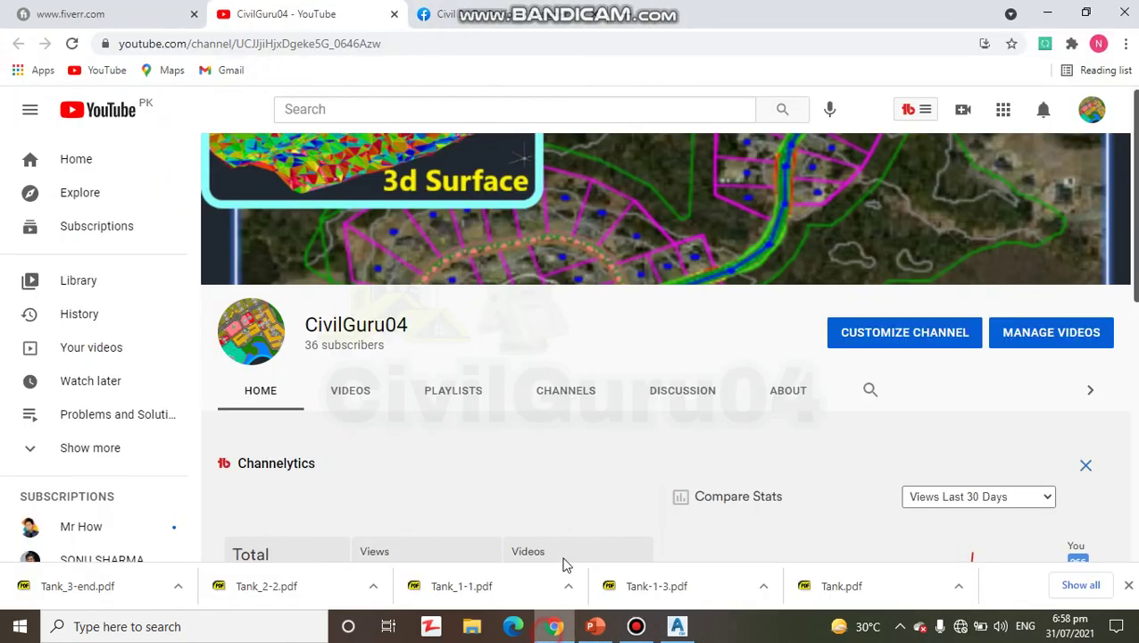
pyautogui.click(455, 19)
pyautogui.scroll(-1, 651, 317)
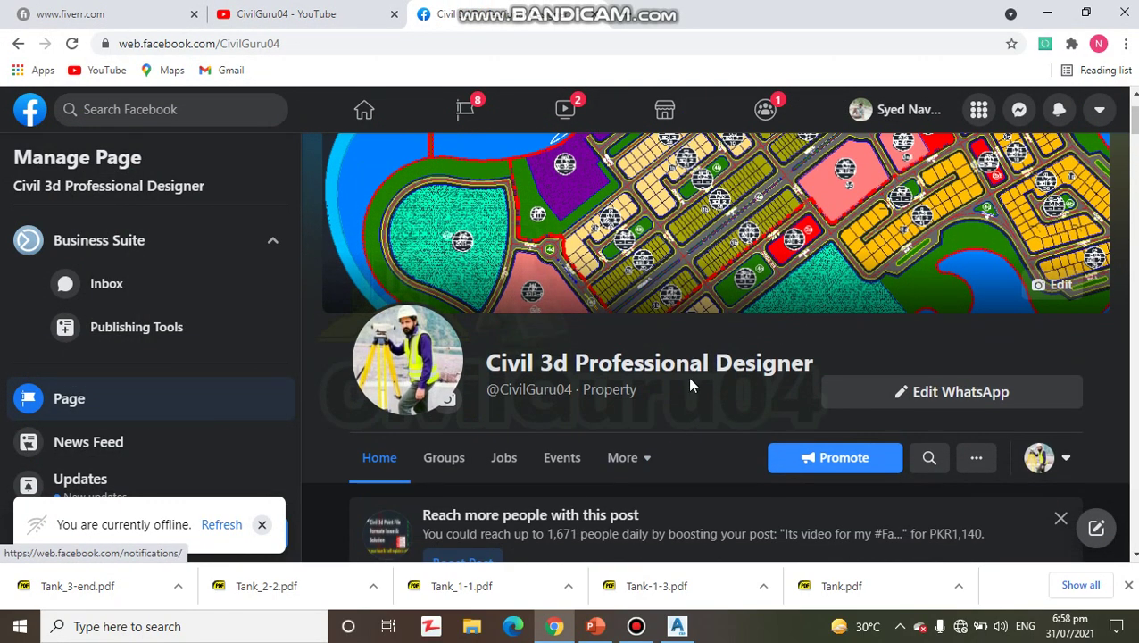
pyautogui.scroll(-3, 688, 379)
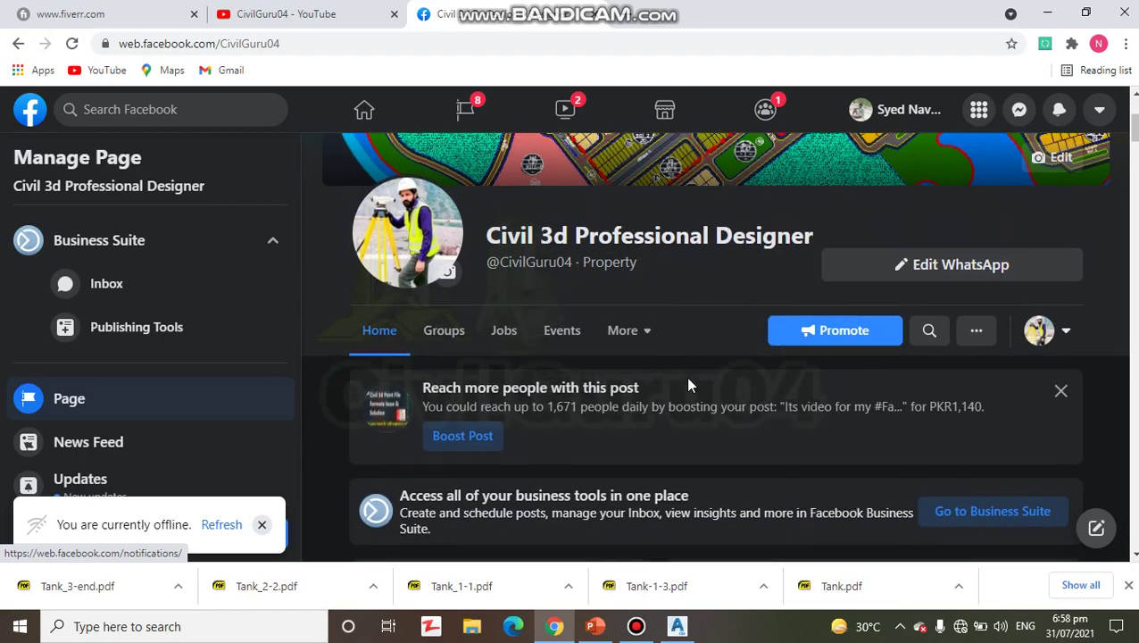
pyautogui.scroll(-2, 688, 379)
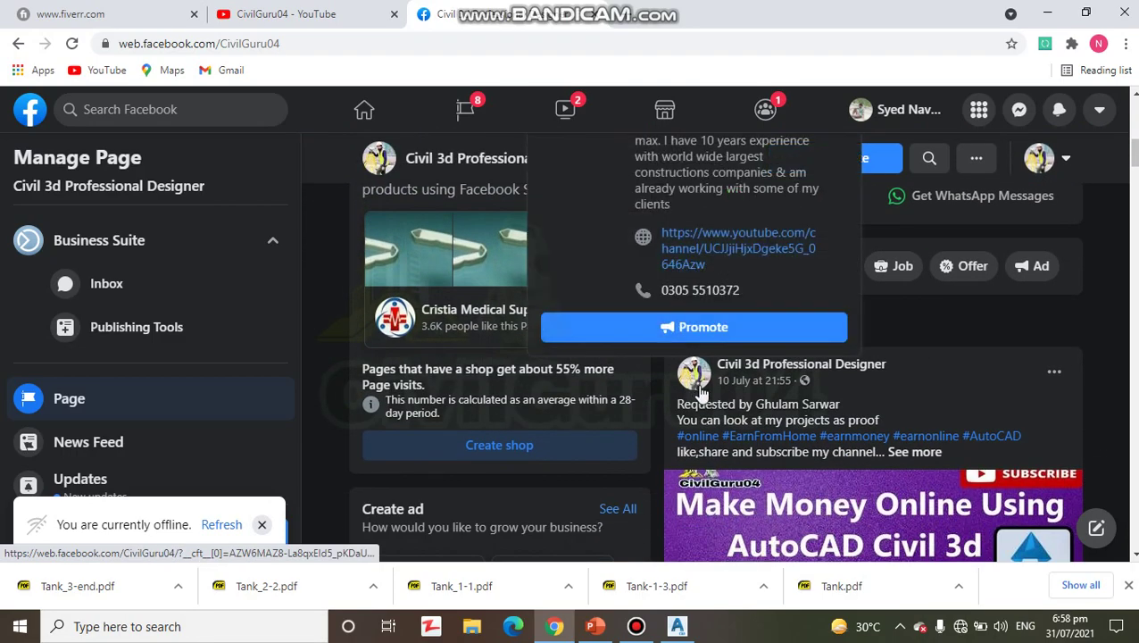